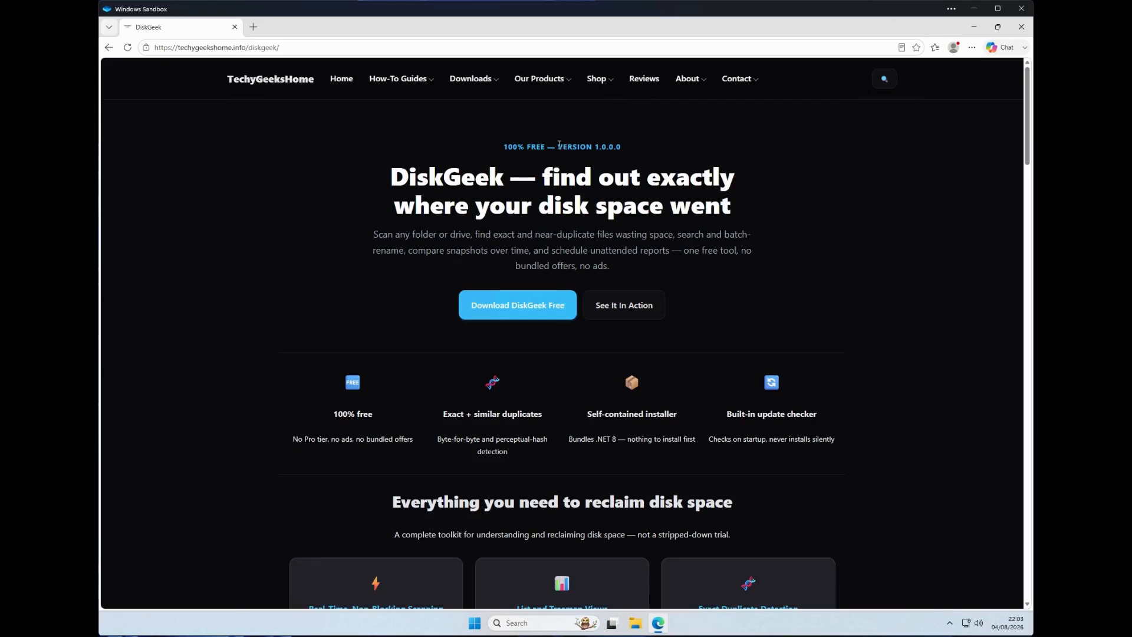
Step: Download the free DiskGeek installer and keep DiskGeekSetup.exe despite the browser's trust warning
left_click(522, 309)
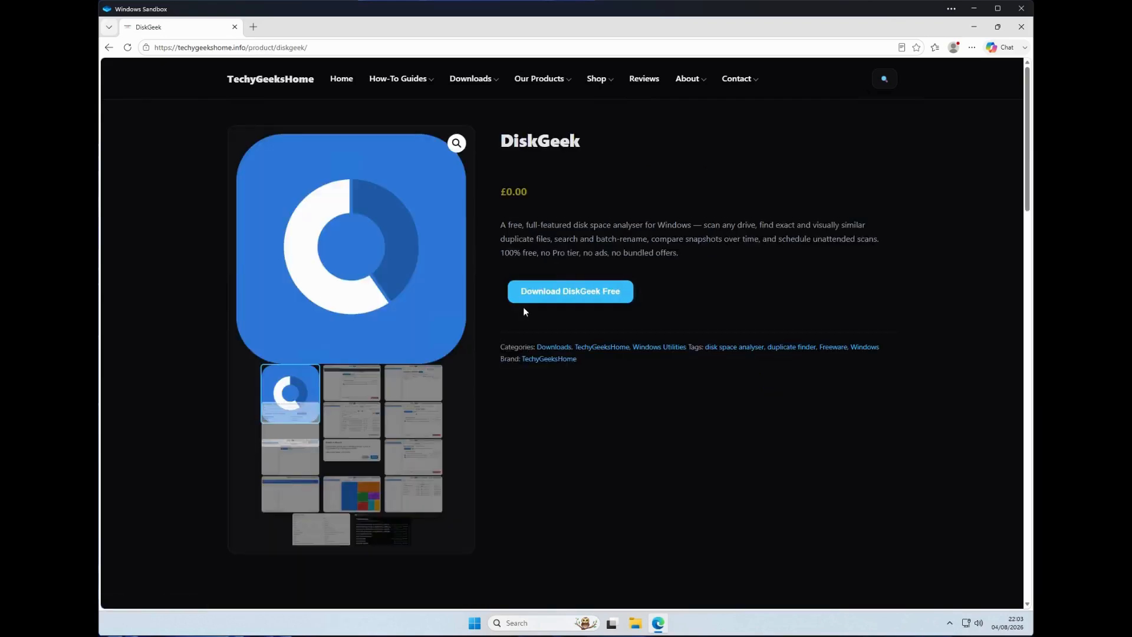
left_click(570, 290)
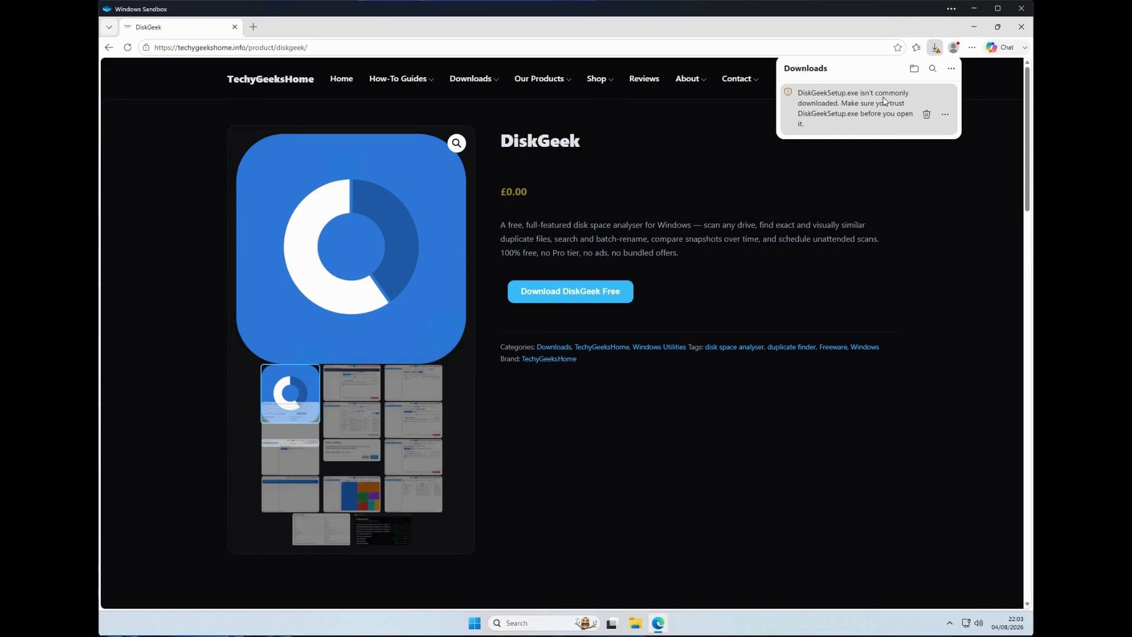
left_click(945, 114)
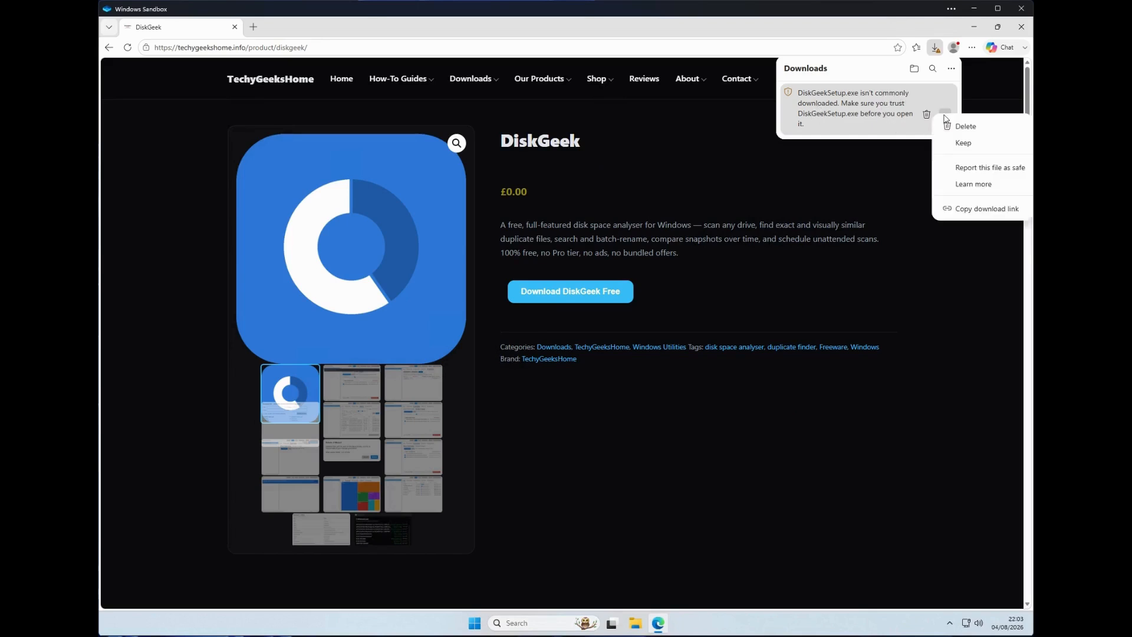
left_click(959, 143)
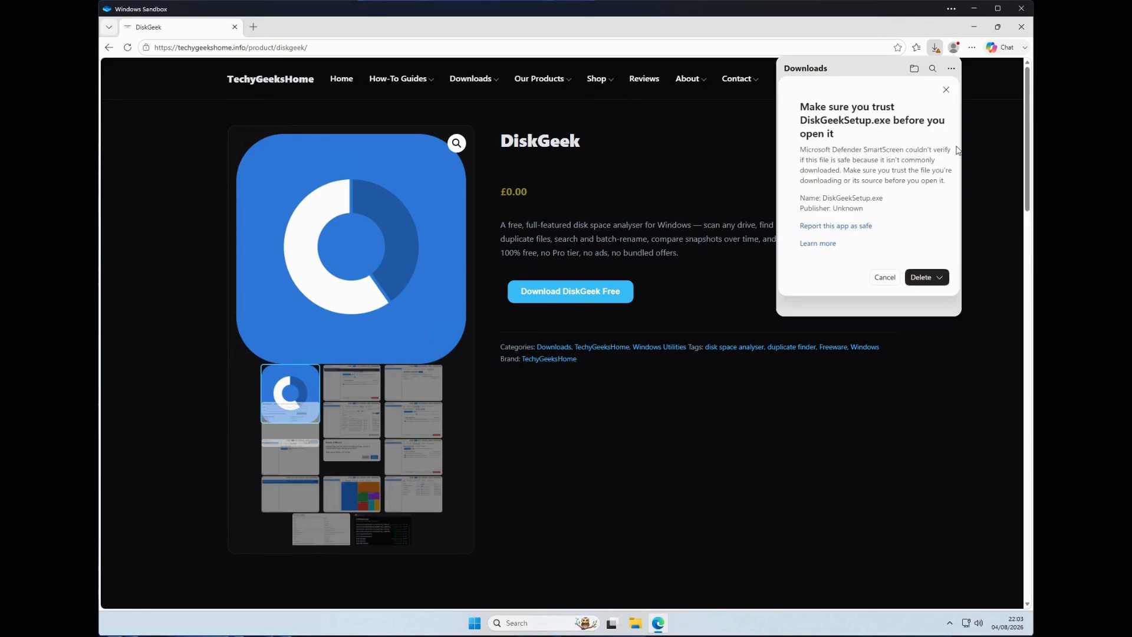
left_click(945, 281)
left_click(928, 297)
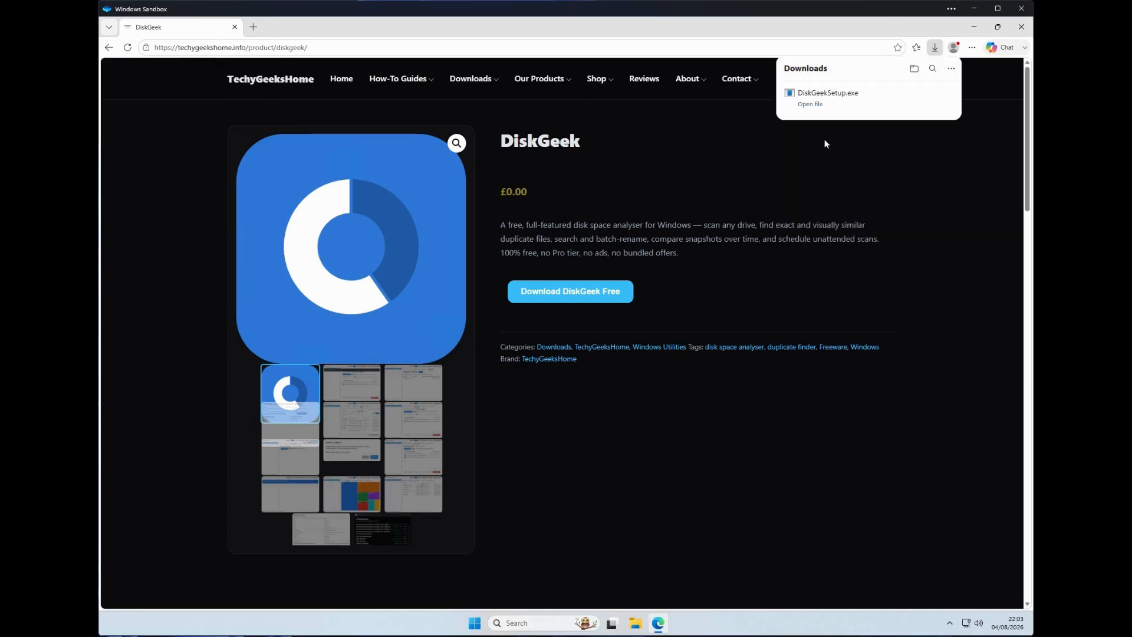
Step: Run DiskGeekSetup.exe, close the browser, and install DiskGeek with the default folders and a desktop shortcut, launching it on finish
left_click(810, 105)
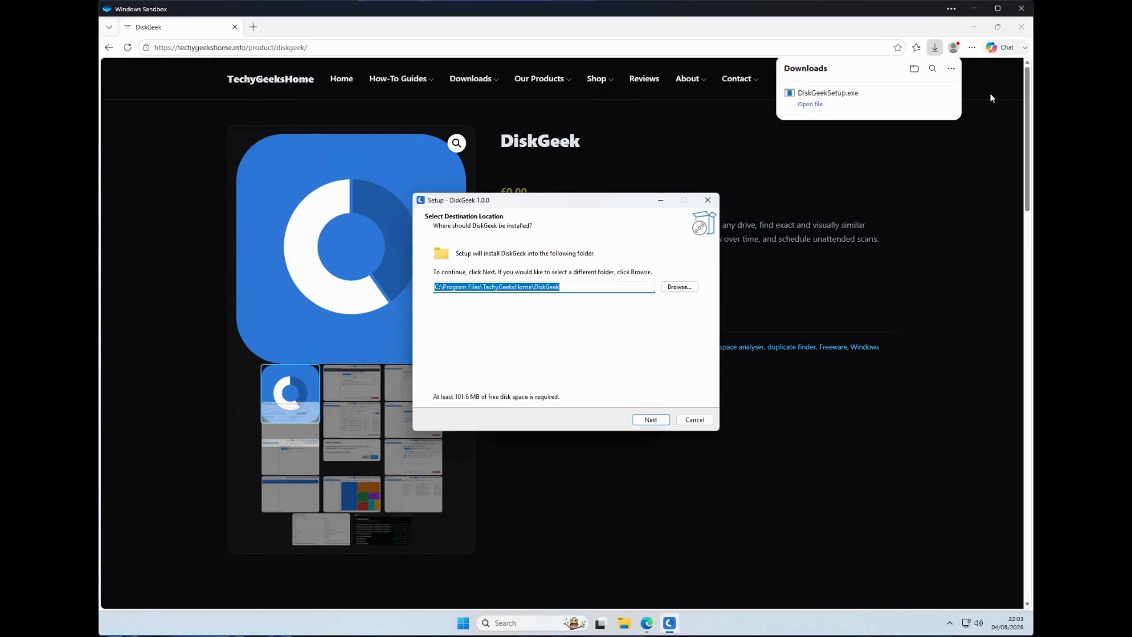
left_click(1022, 26)
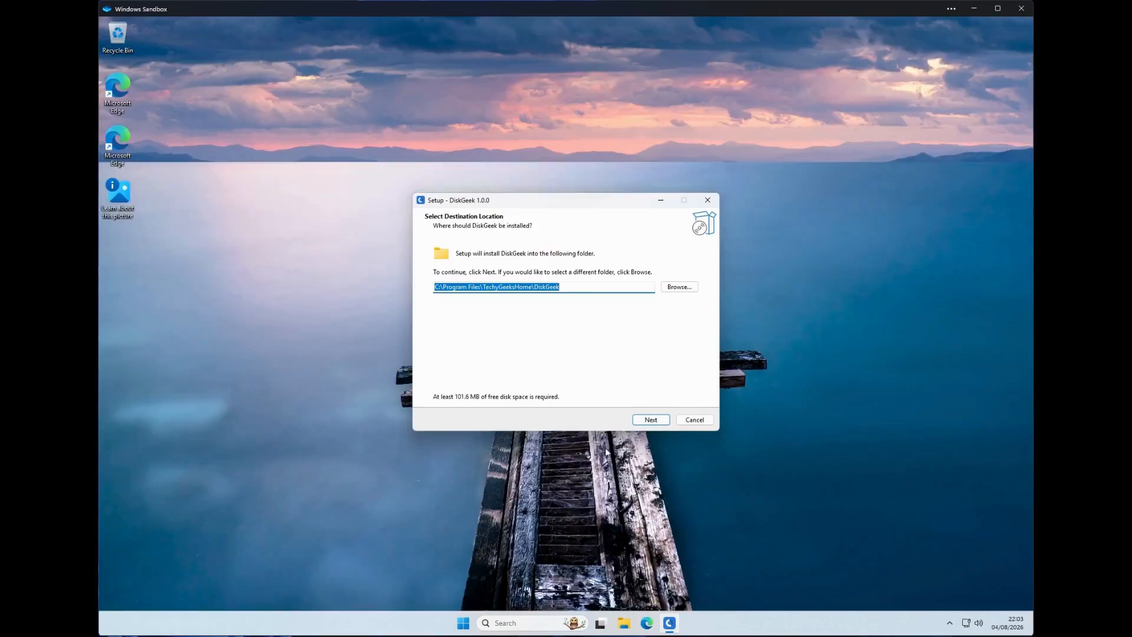
left_click(652, 421)
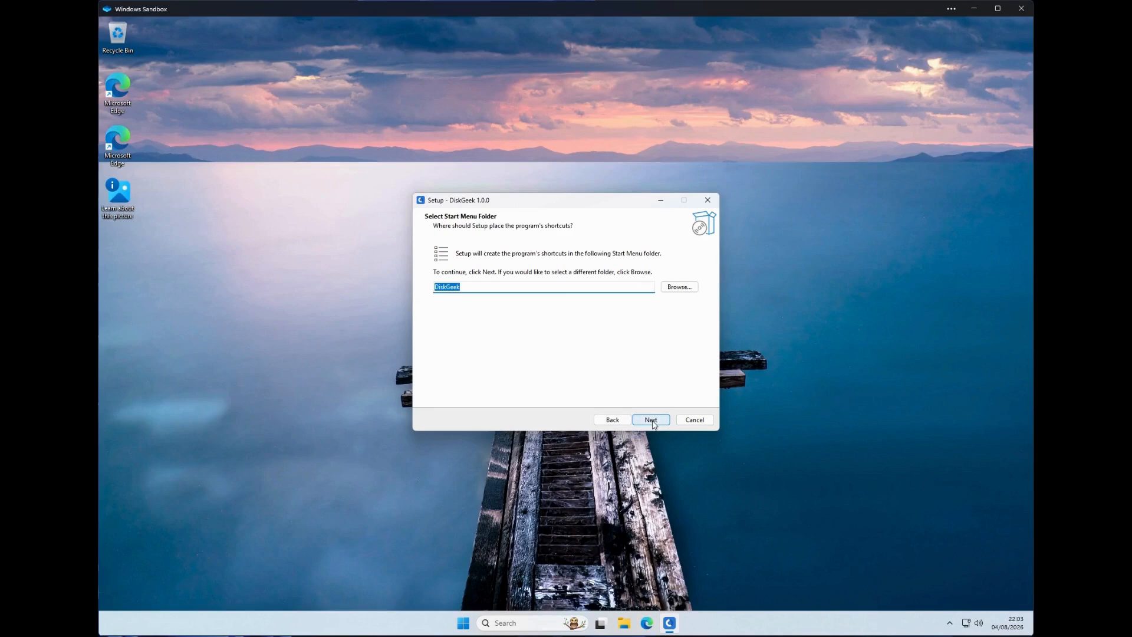
left_click(652, 422)
left_click(438, 284)
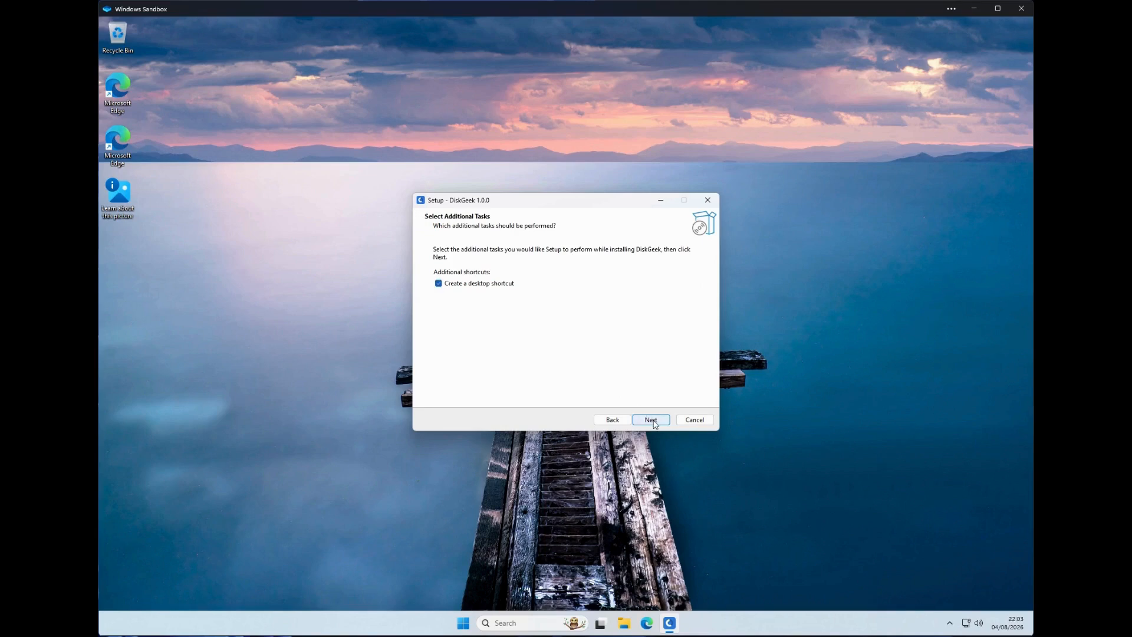
left_click(652, 421)
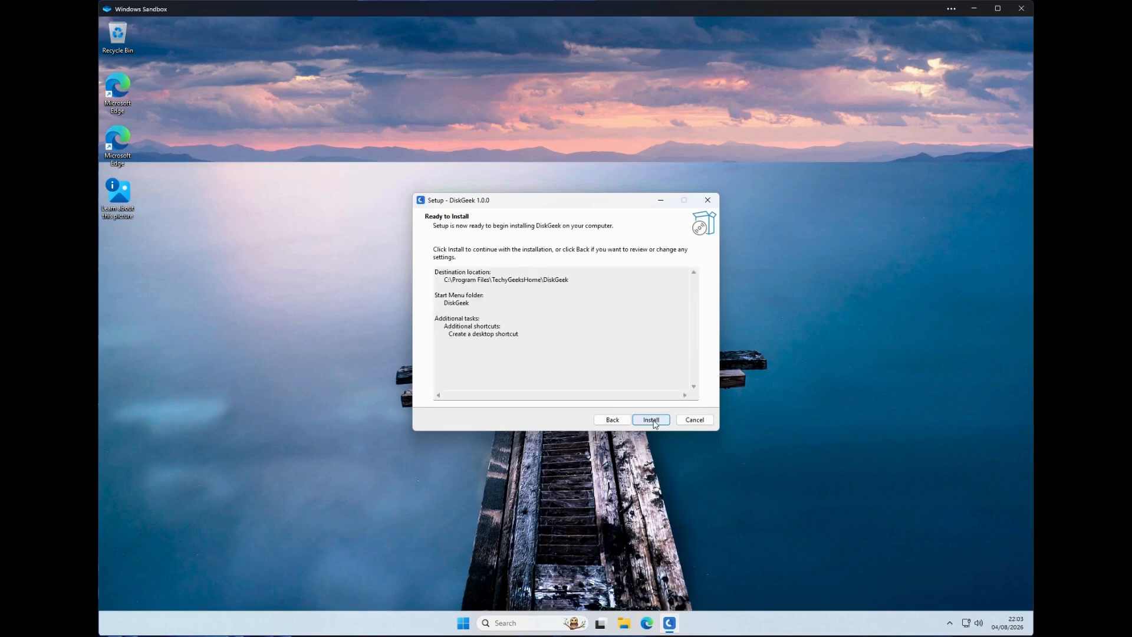
left_click(652, 420)
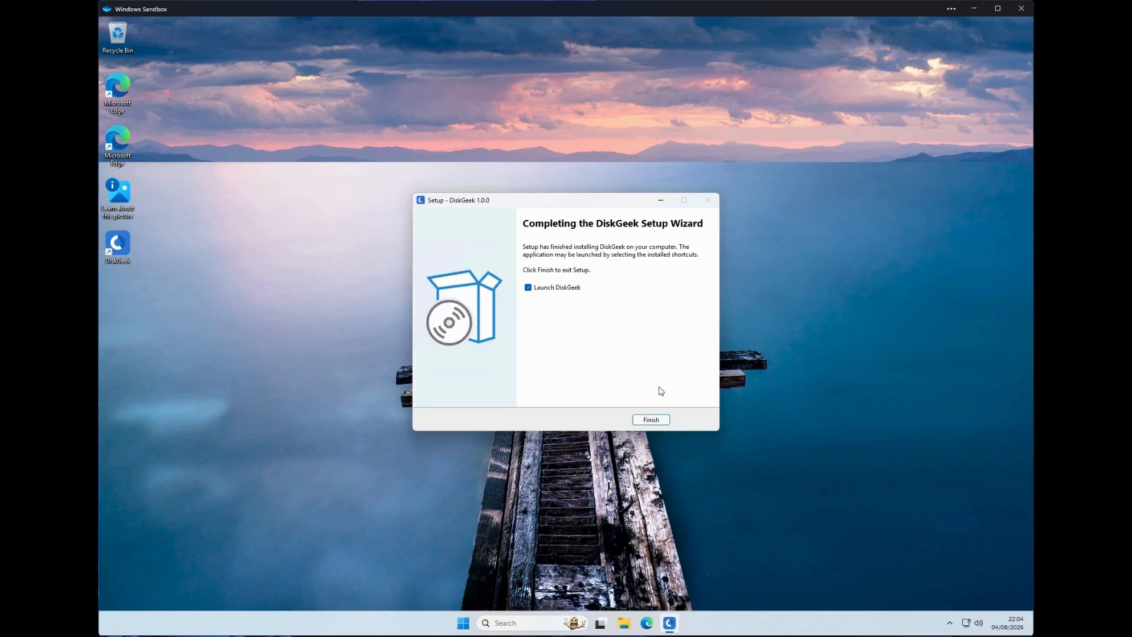
left_click(652, 421)
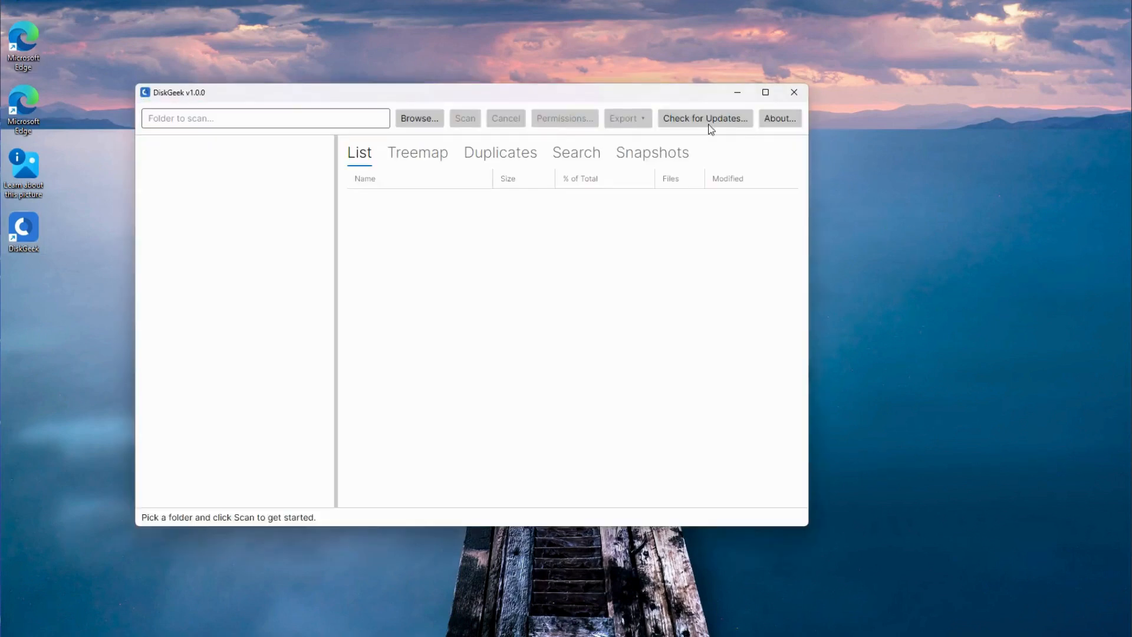
Step: Choose C:\Program Files as the folder to analyse and scan it
left_click_drag(472, 97, 559, 98)
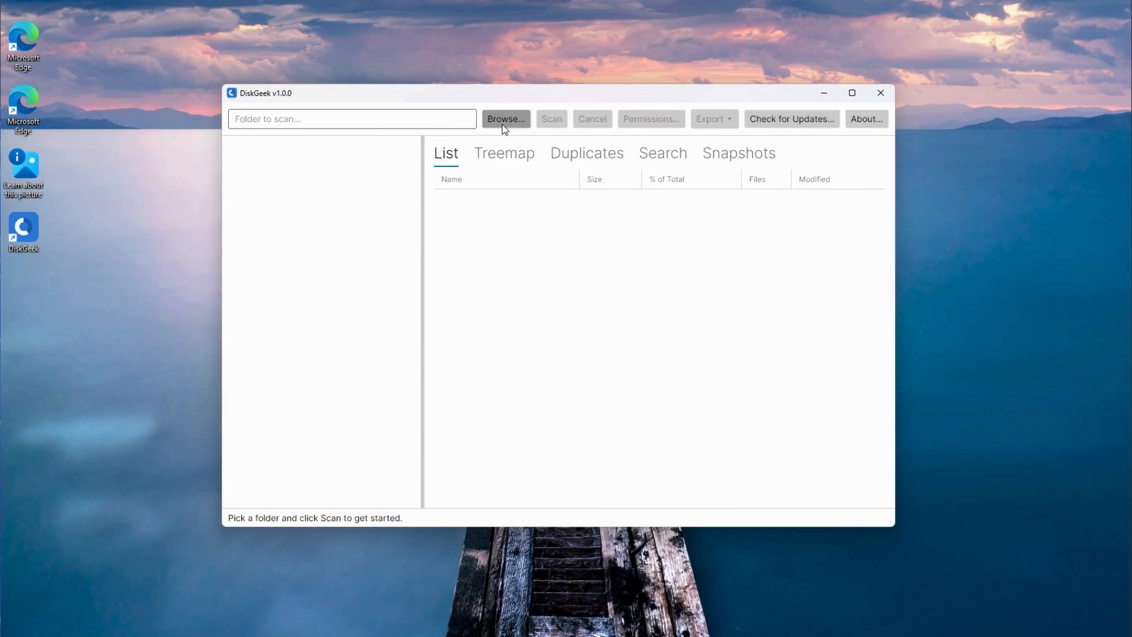
left_click(503, 126)
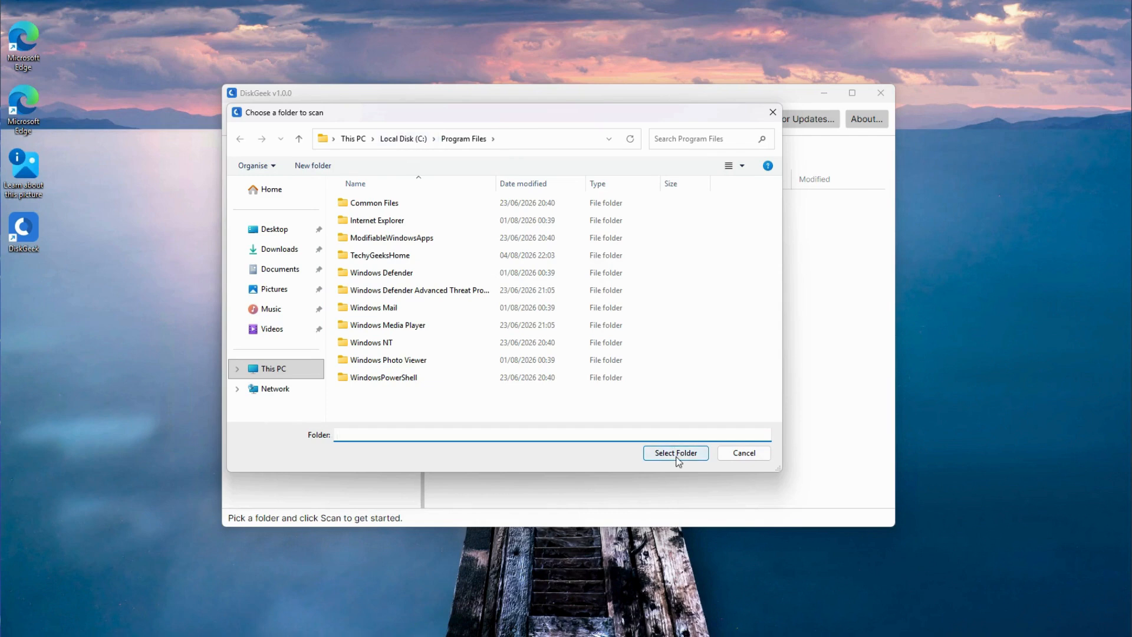
left_click(409, 140)
left_click(375, 261)
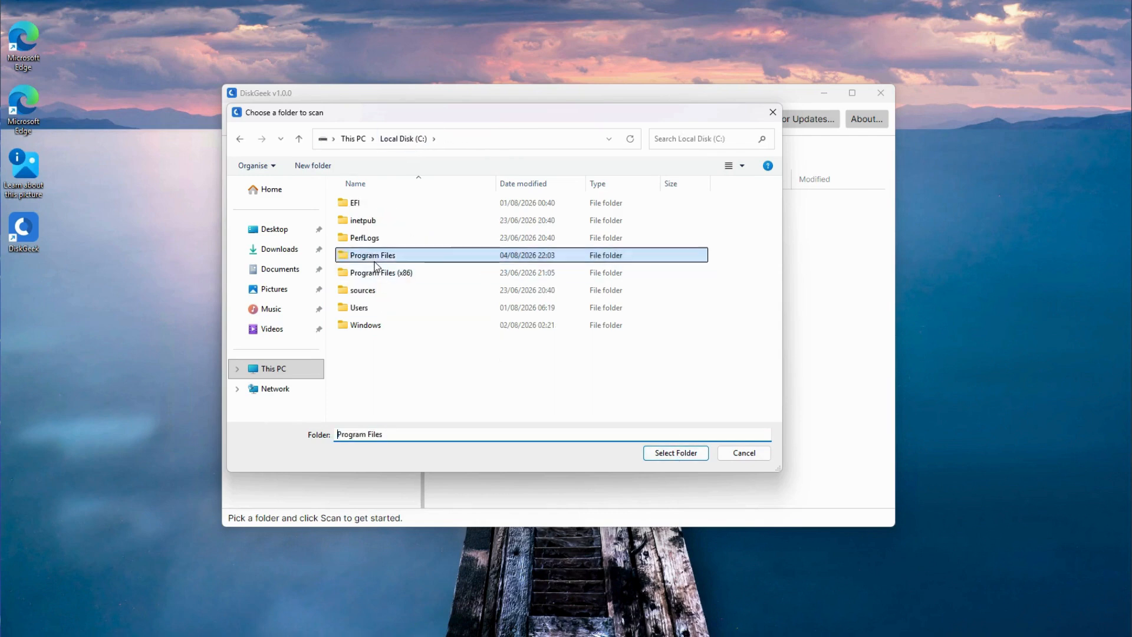
double_click(375, 263)
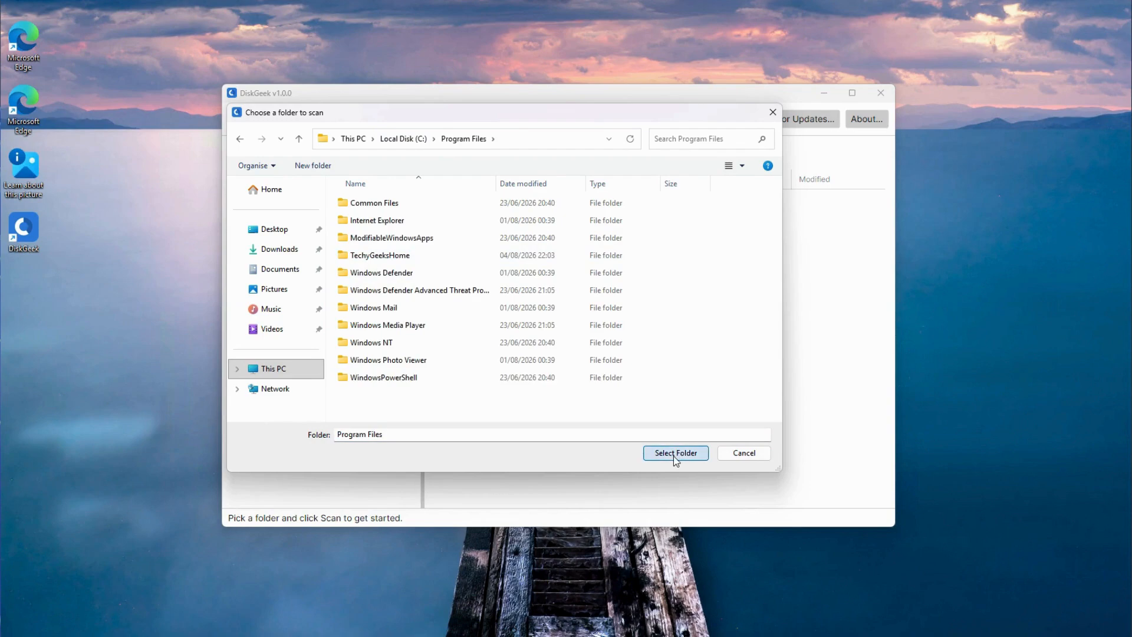
left_click(673, 453)
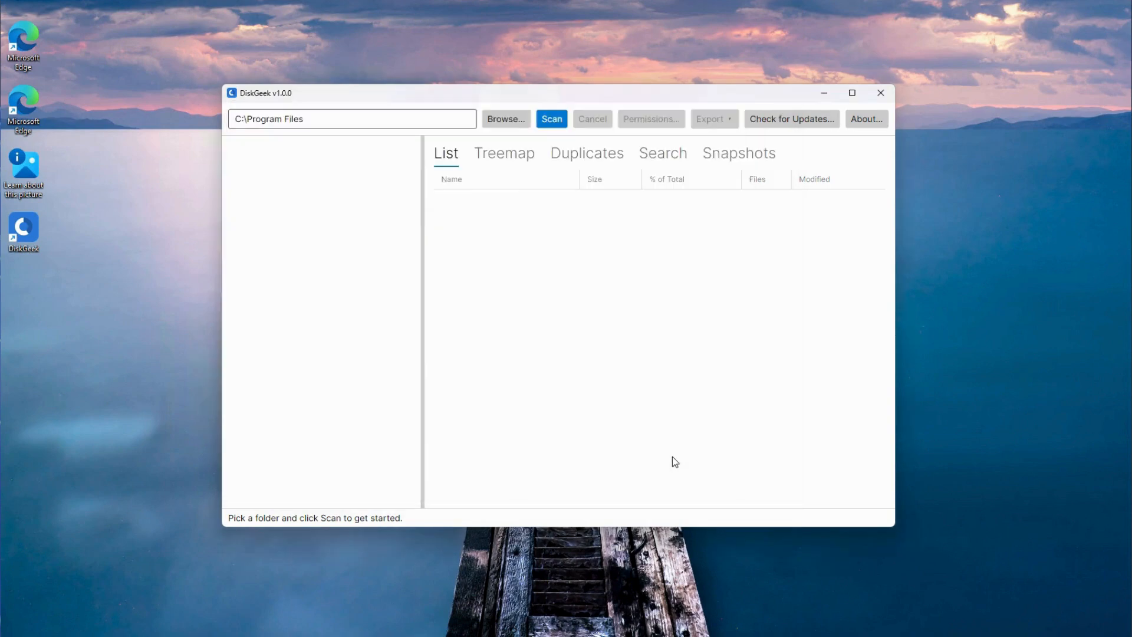
left_click(550, 119)
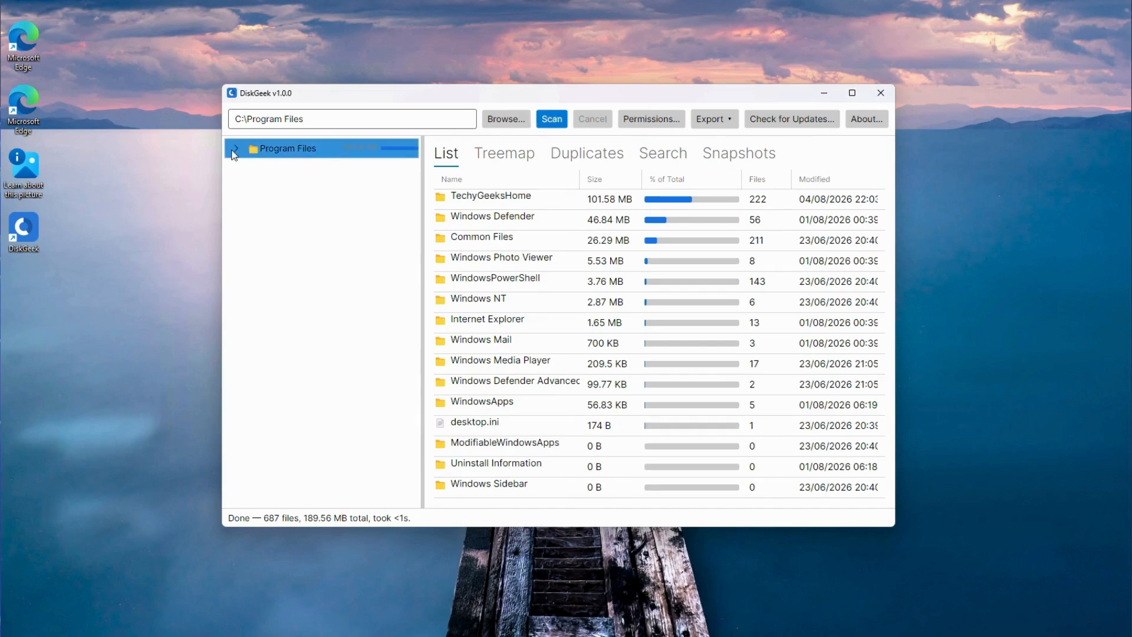
Step: Examine the contents of the TechyGeeksHome and Windows Defender folders, and view the whole Program Files folder as a treemap
left_click(235, 151)
left_click(253, 169)
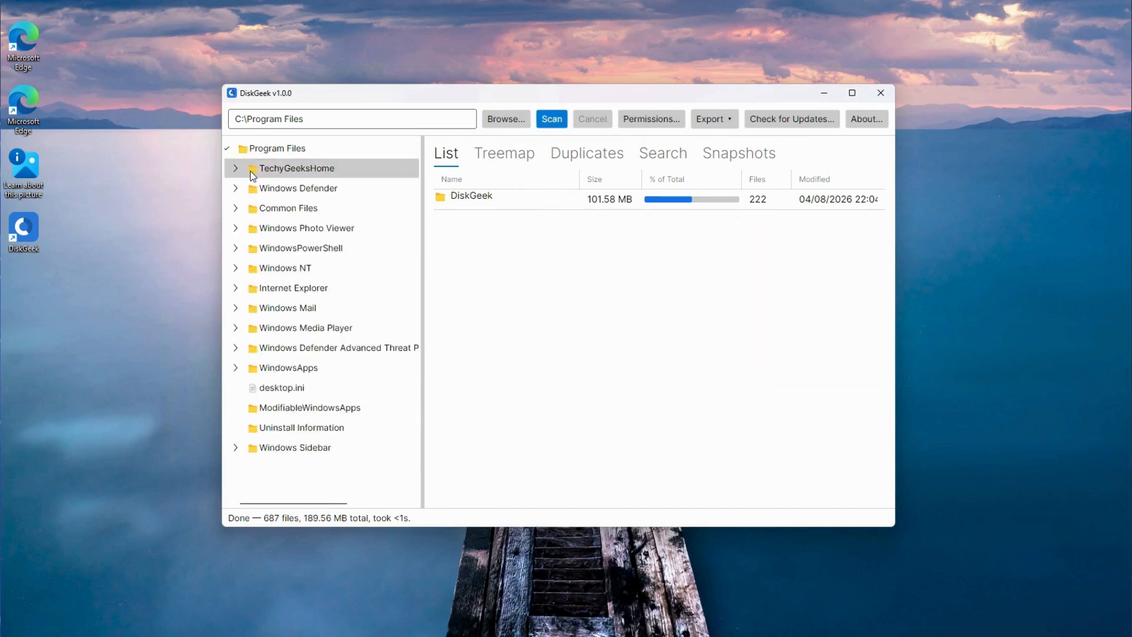
left_click(280, 194)
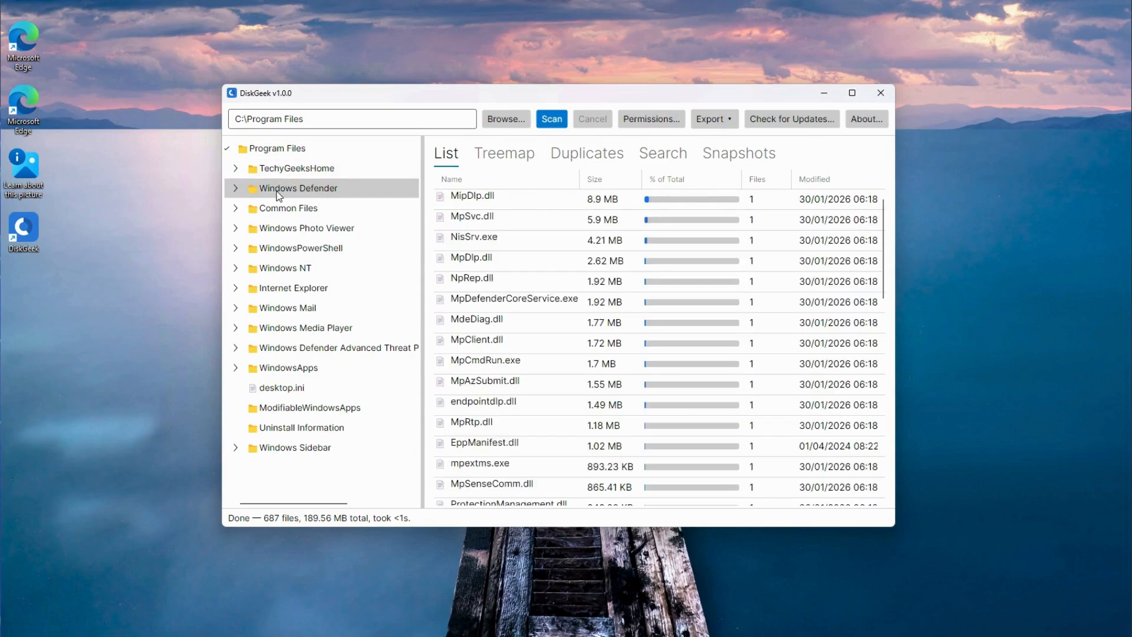
left_click(246, 169)
left_click(245, 210)
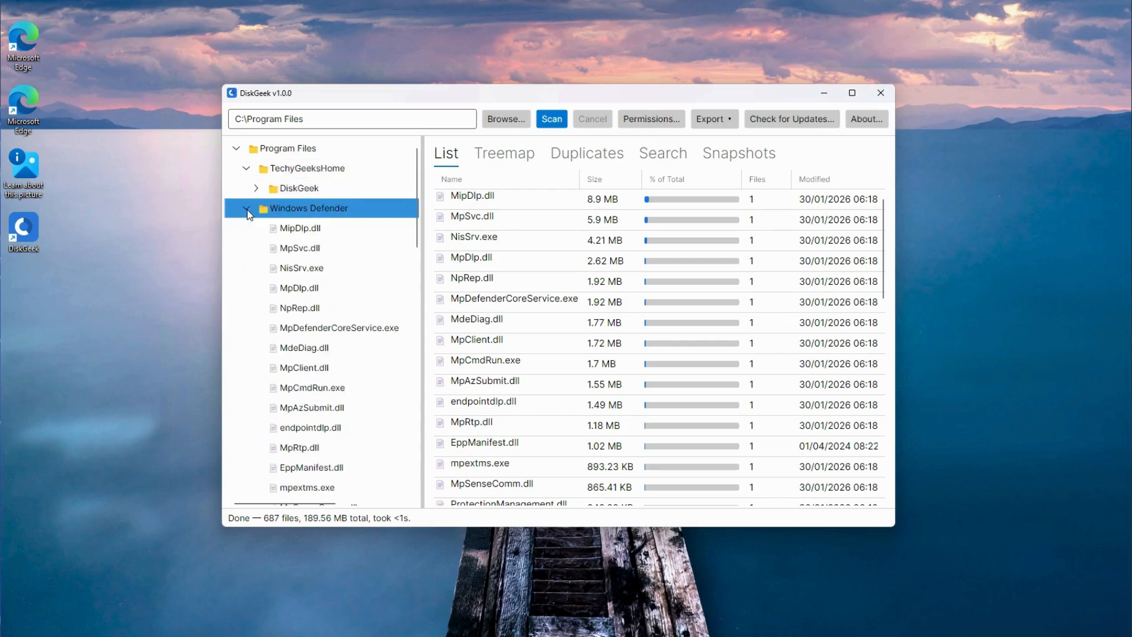
left_click(248, 208)
left_click(257, 189)
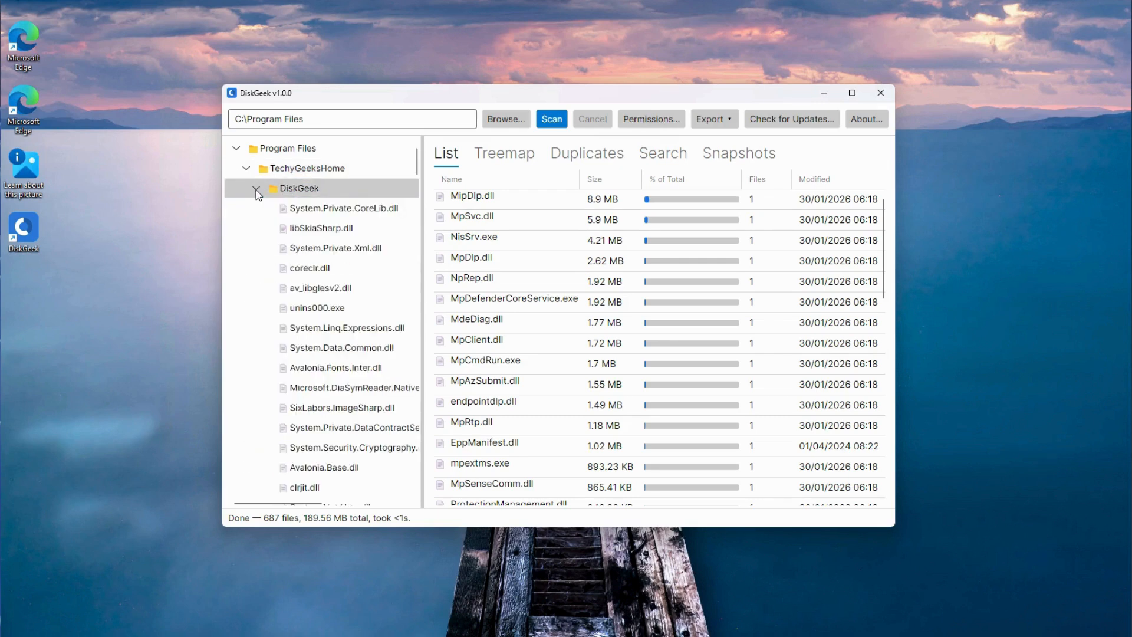
left_click(246, 167)
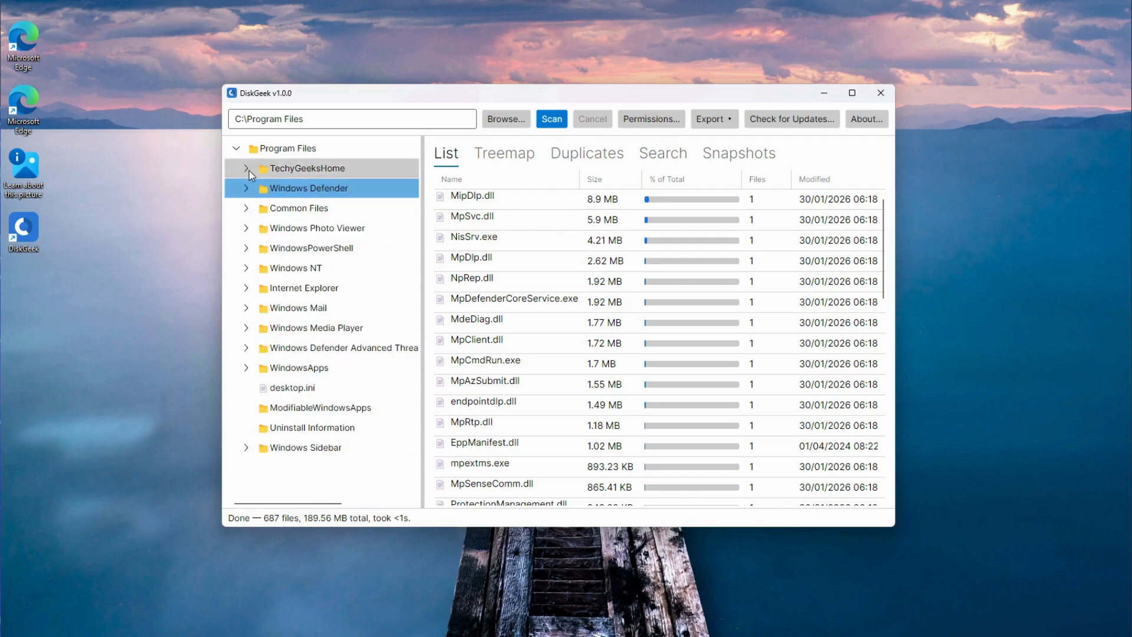
left_click(283, 151)
left_click(507, 156)
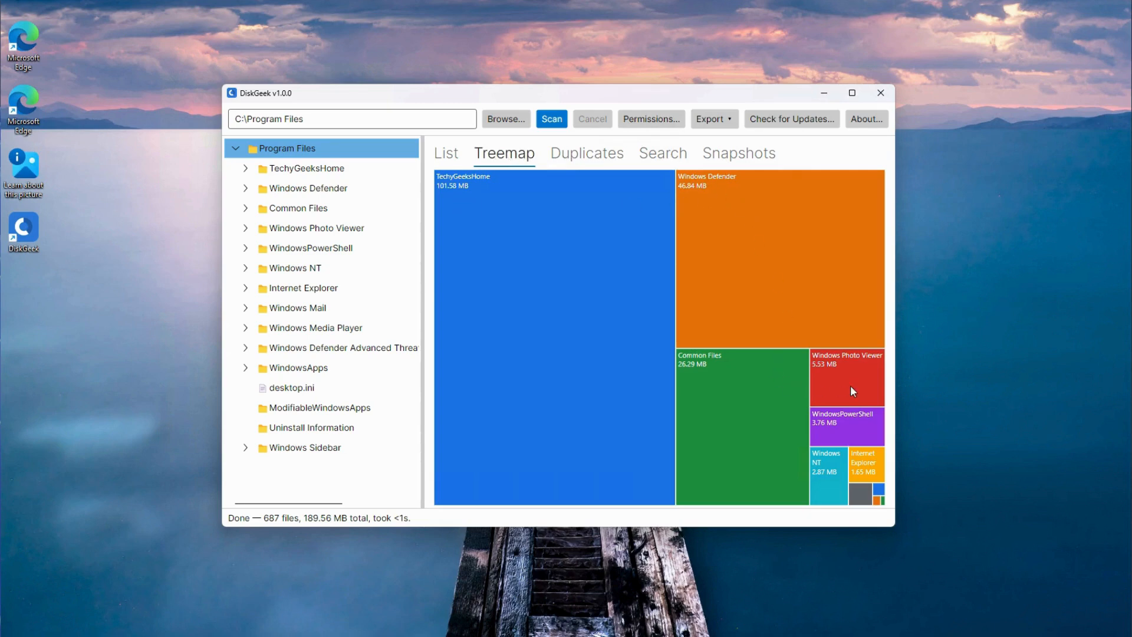
Step: Check the scanned folder for exact duplicates, review the duplicate groups, and check it for similar images
left_click(585, 153)
left_click(486, 217)
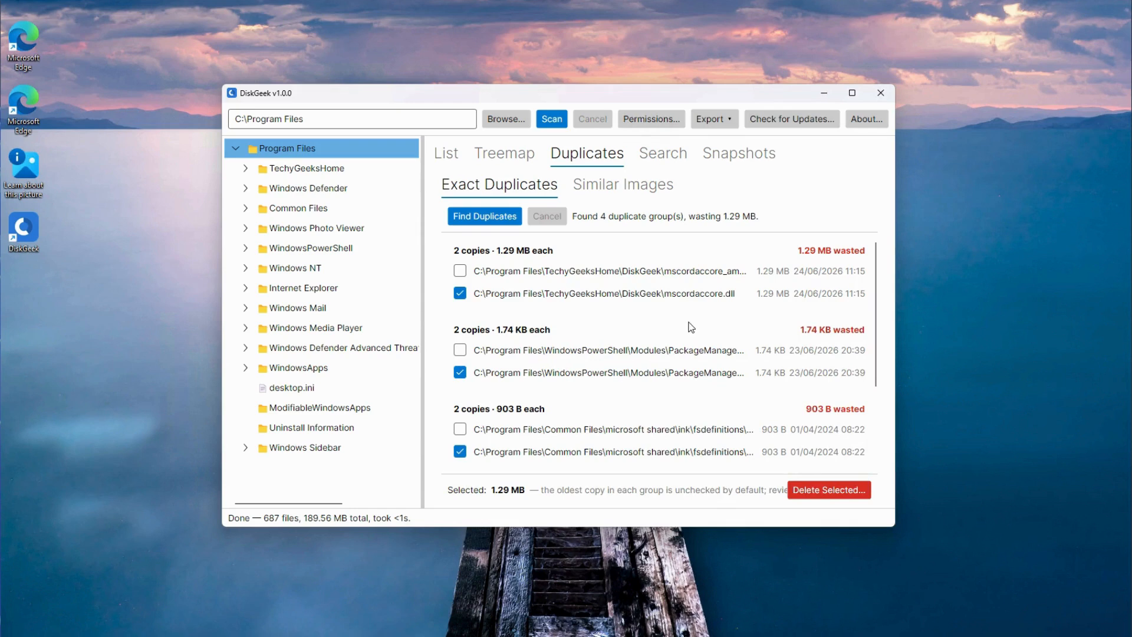
scroll(690, 326, "down", 3)
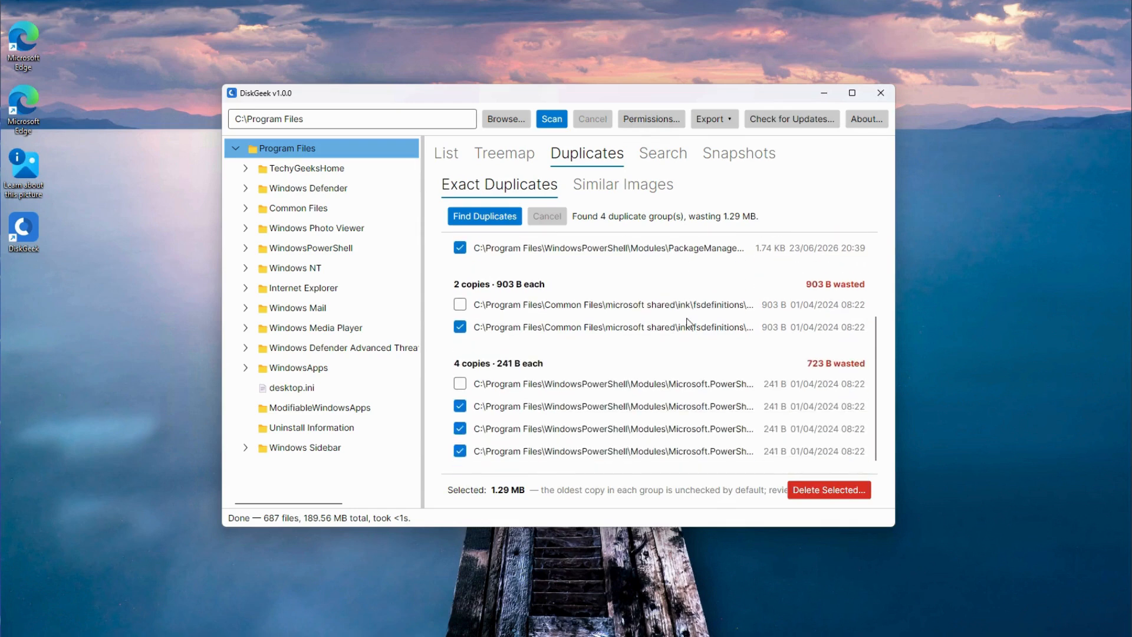
scroll(688, 323, "up", 3)
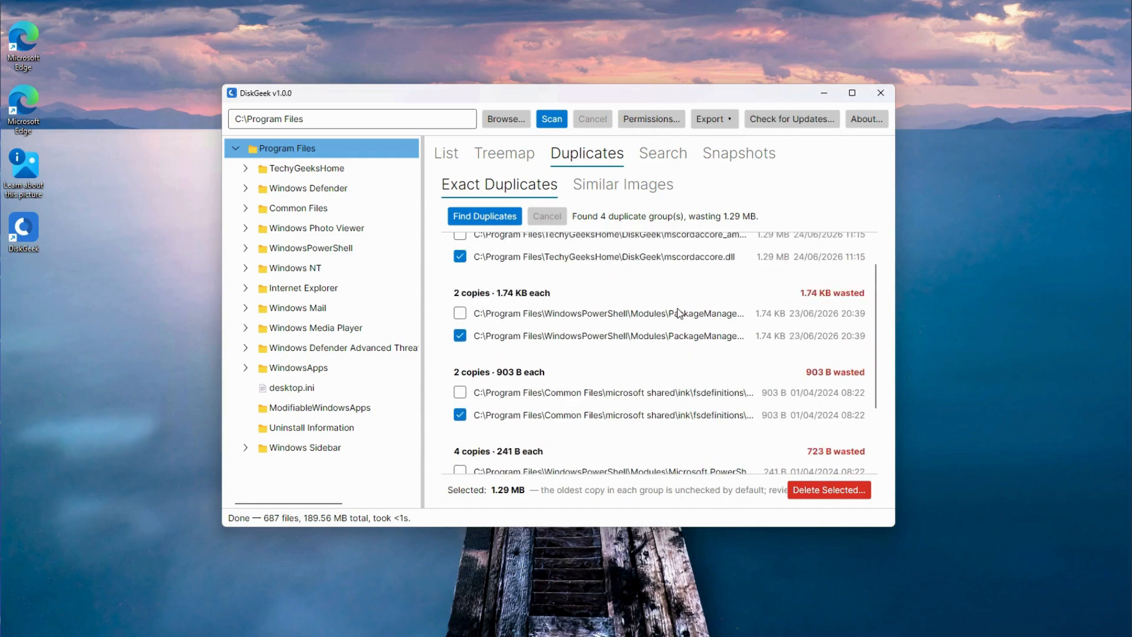
left_click(635, 184)
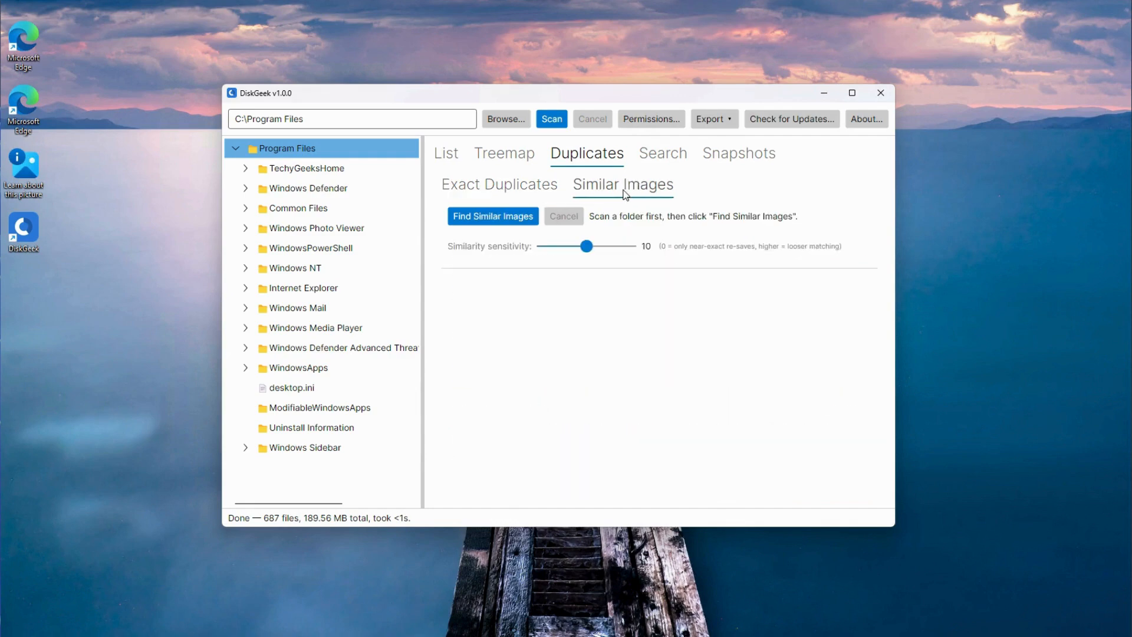
left_click(495, 223)
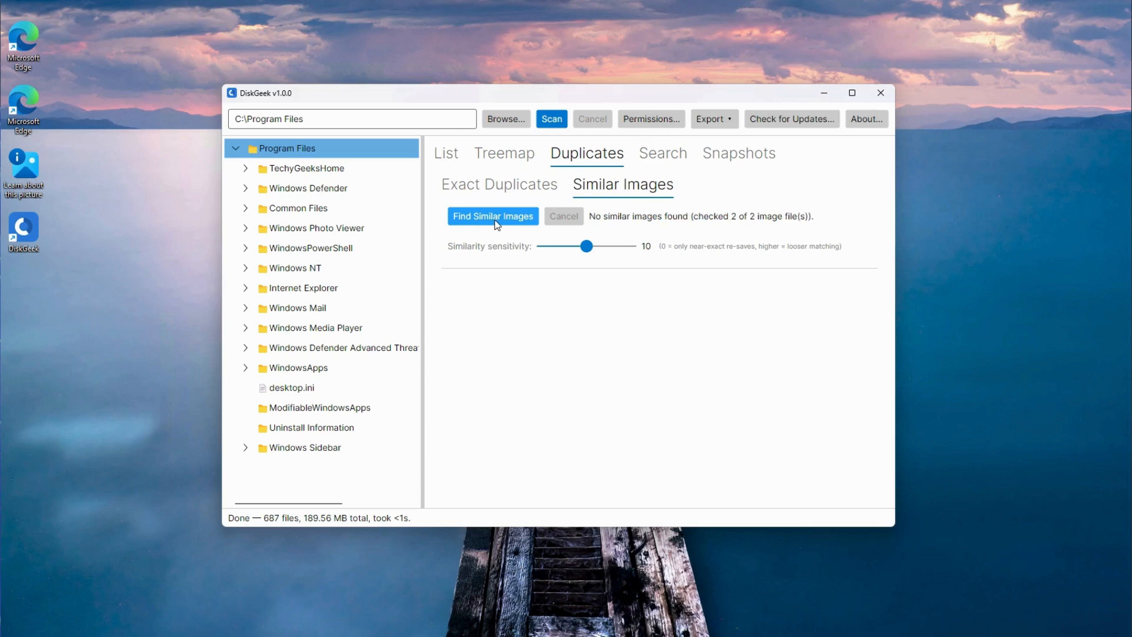
Step: Search the scan by the extension exe, with both files and folders included, and look through the matches
left_click(674, 154)
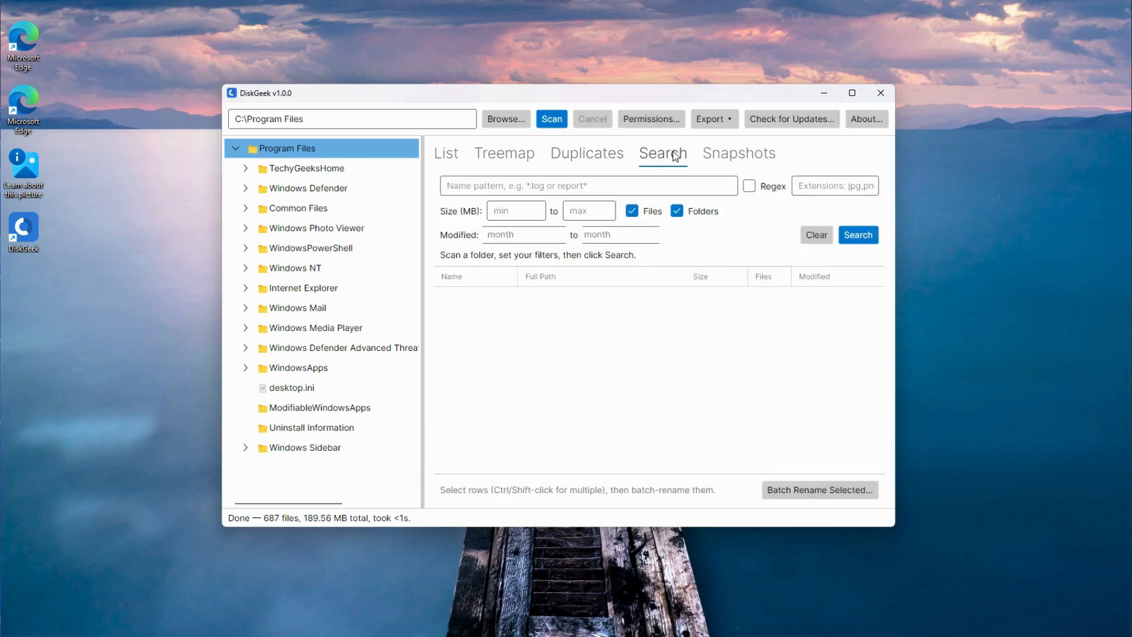
left_click(514, 187)
left_click(802, 186)
type("exe")
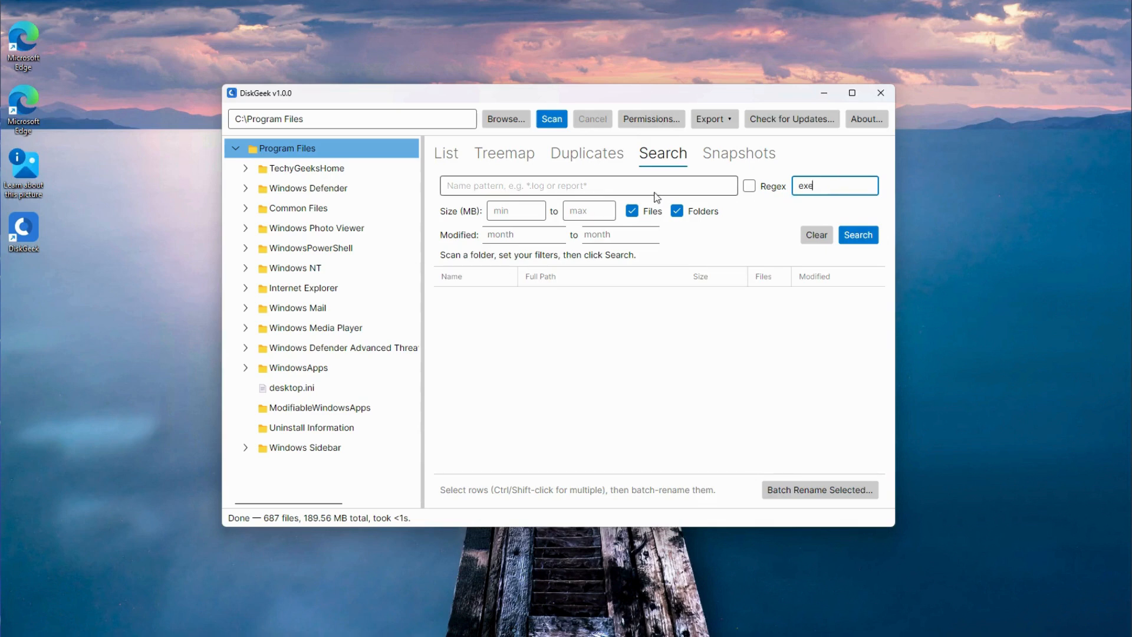
left_click(857, 236)
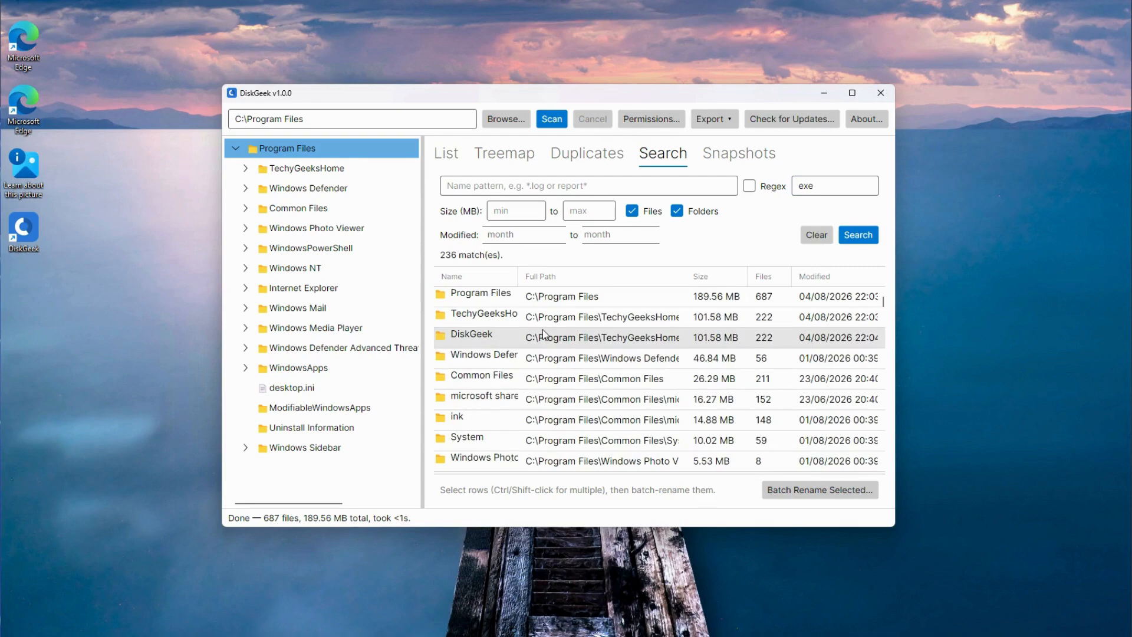
scroll(542, 329, "down", 1)
Step: Save a snapshot of the Program Files scan in the Downloads folder under the suggested file name
left_click(734, 158)
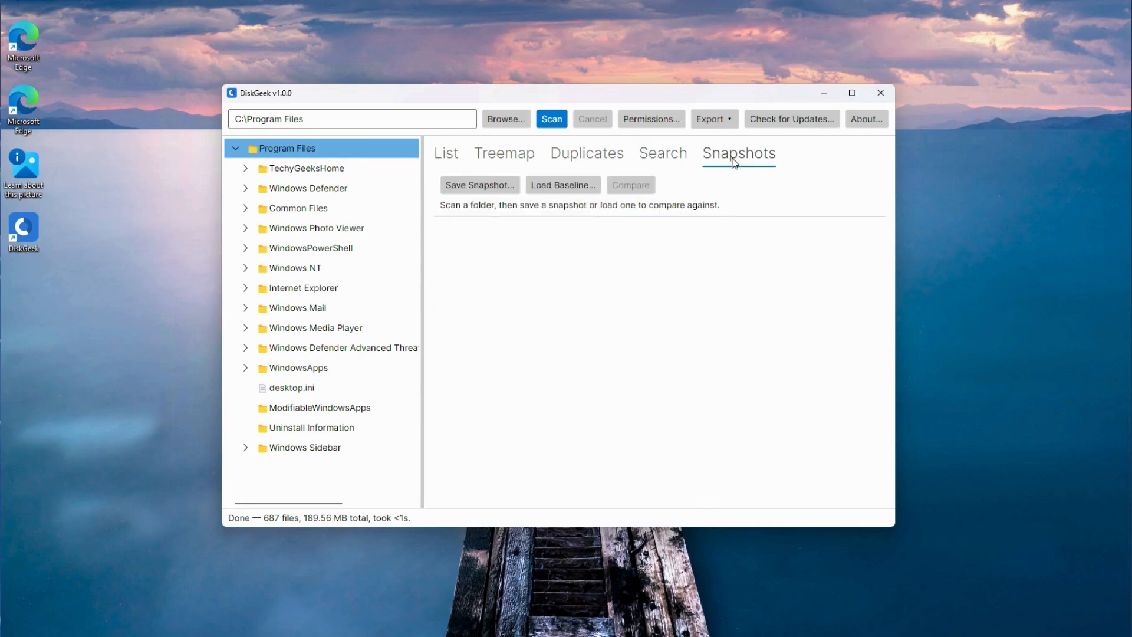
left_click(479, 185)
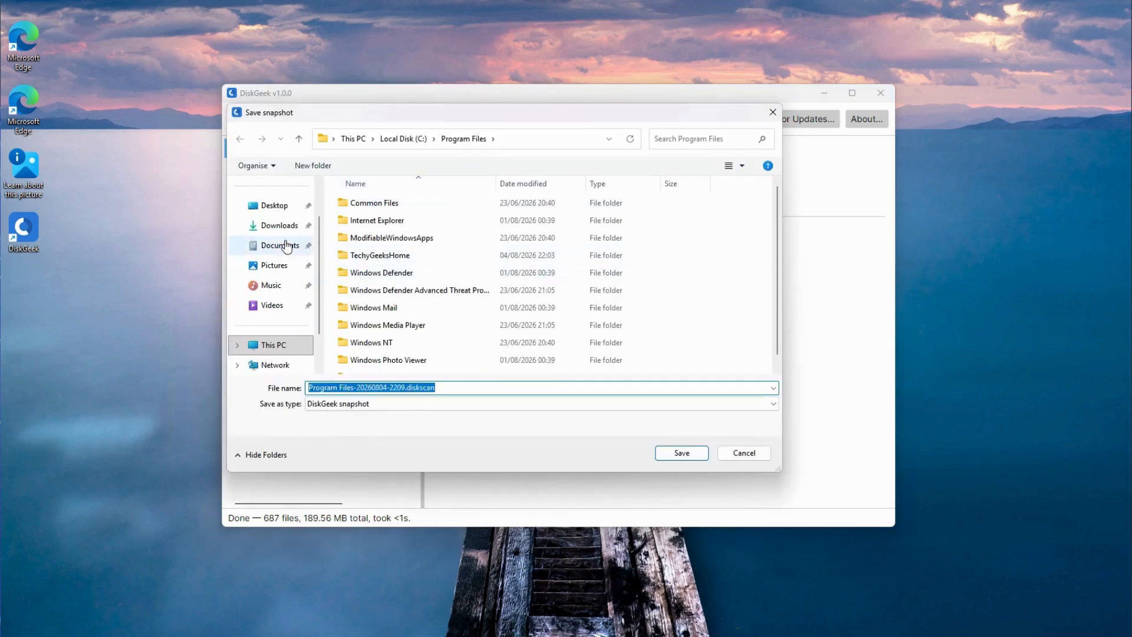
left_click(278, 226)
left_click(683, 453)
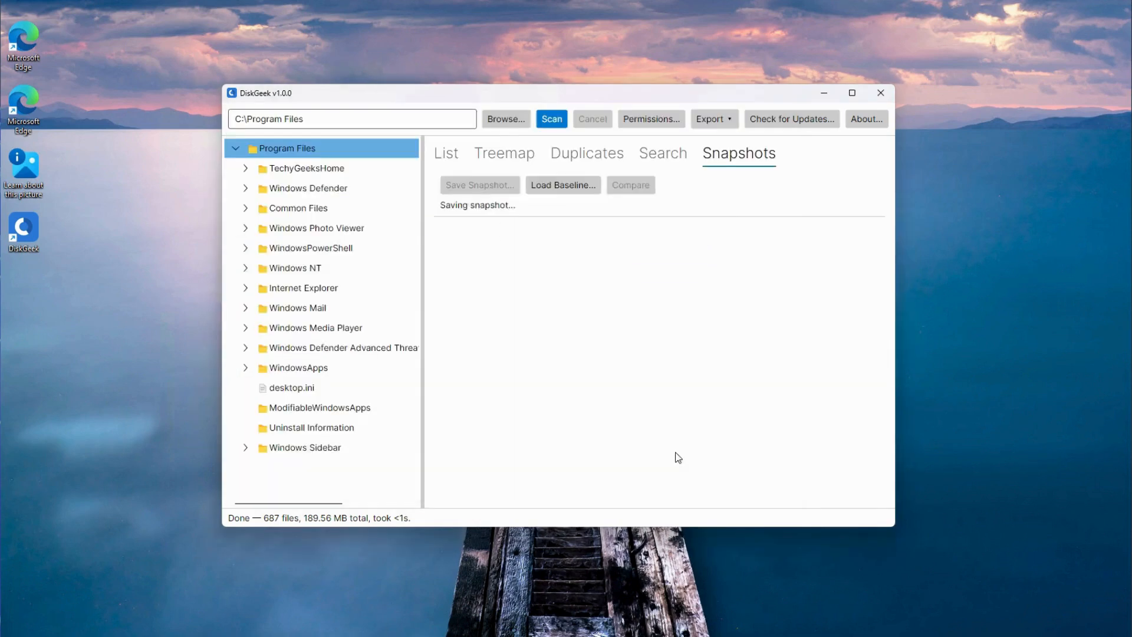
Step: Load the saved snapshot Program Files-20260804-2209.diskscan.json as the baseline and compare the current scan with it
left_click(570, 185)
left_click(420, 219)
double_click(420, 219)
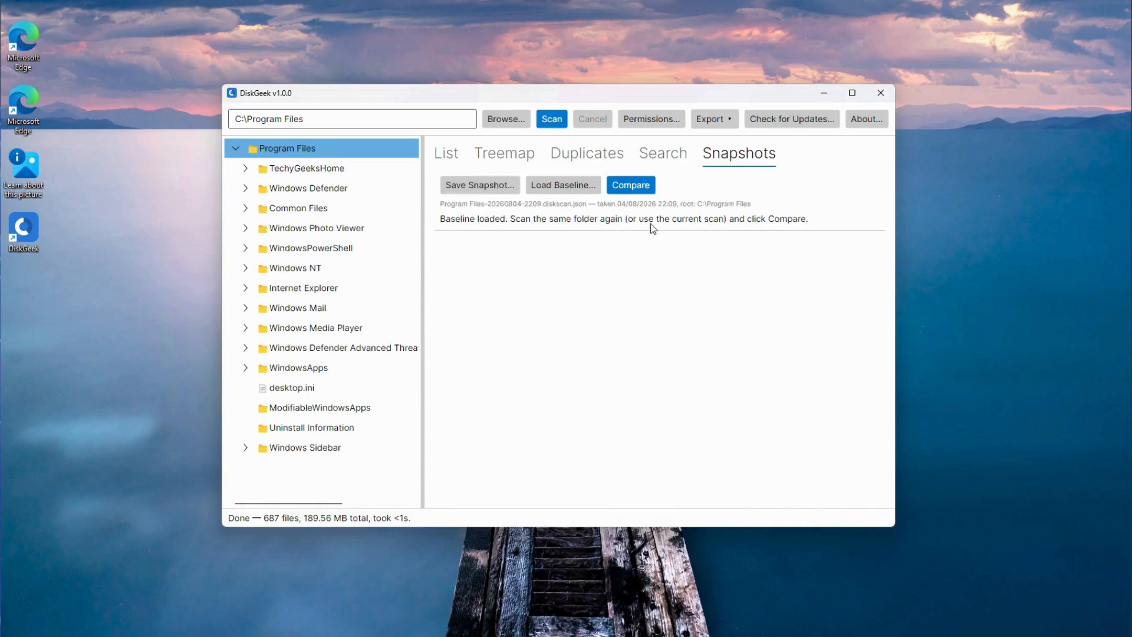
left_click(631, 185)
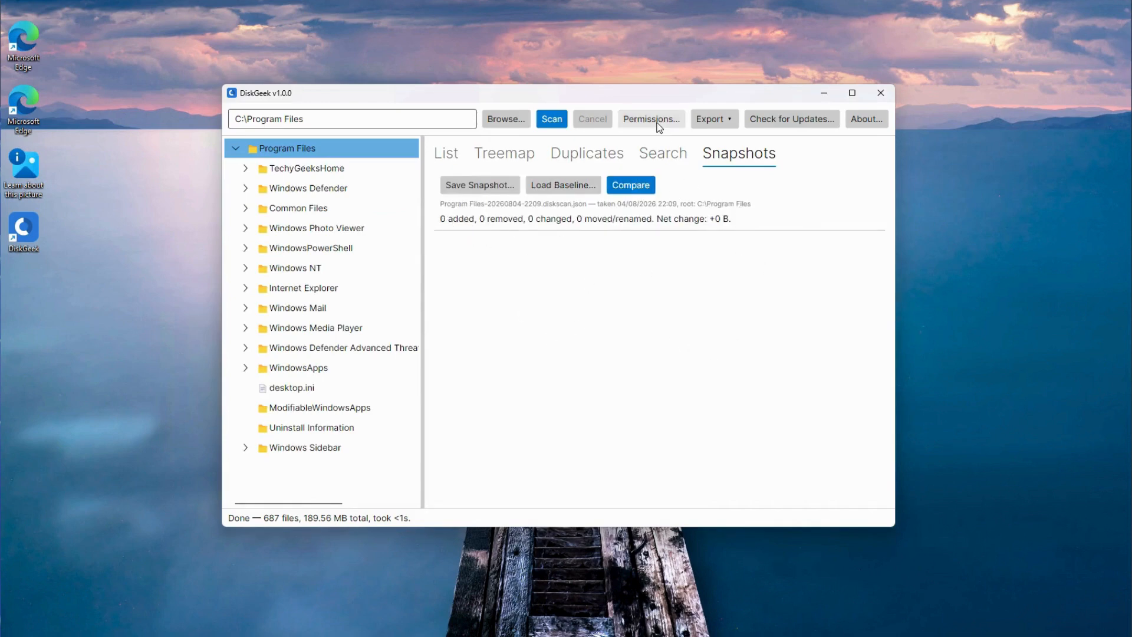
Step: Review the owner and access permissions of the Windows Defender folder, and close the permissions view
left_click(313, 190)
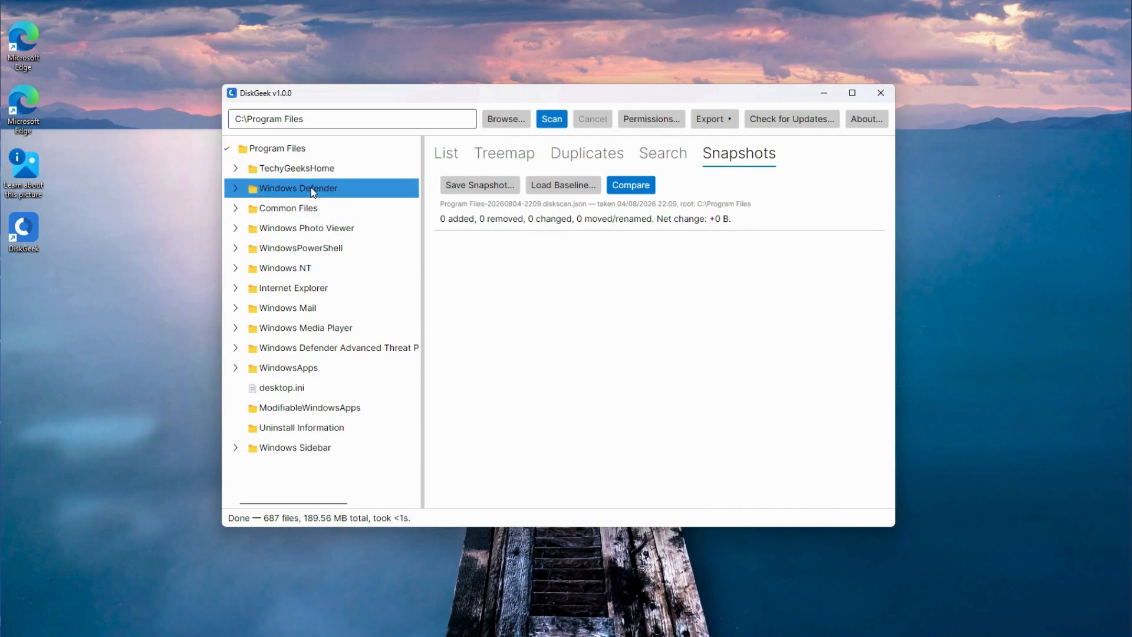
left_click(651, 120)
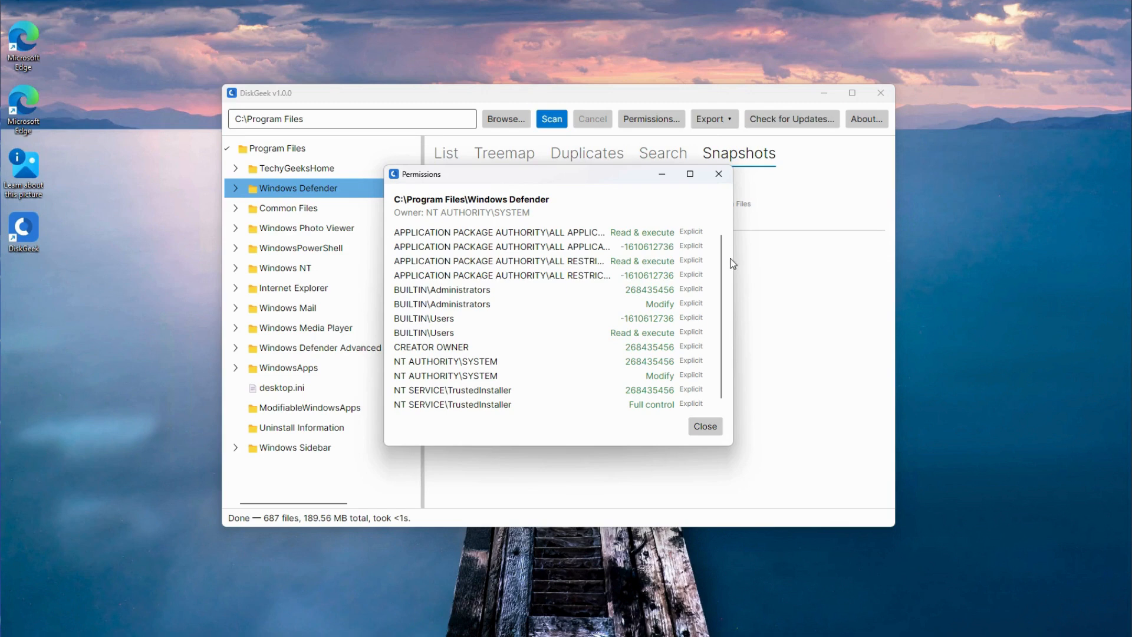
scroll(653, 391, "down", 1)
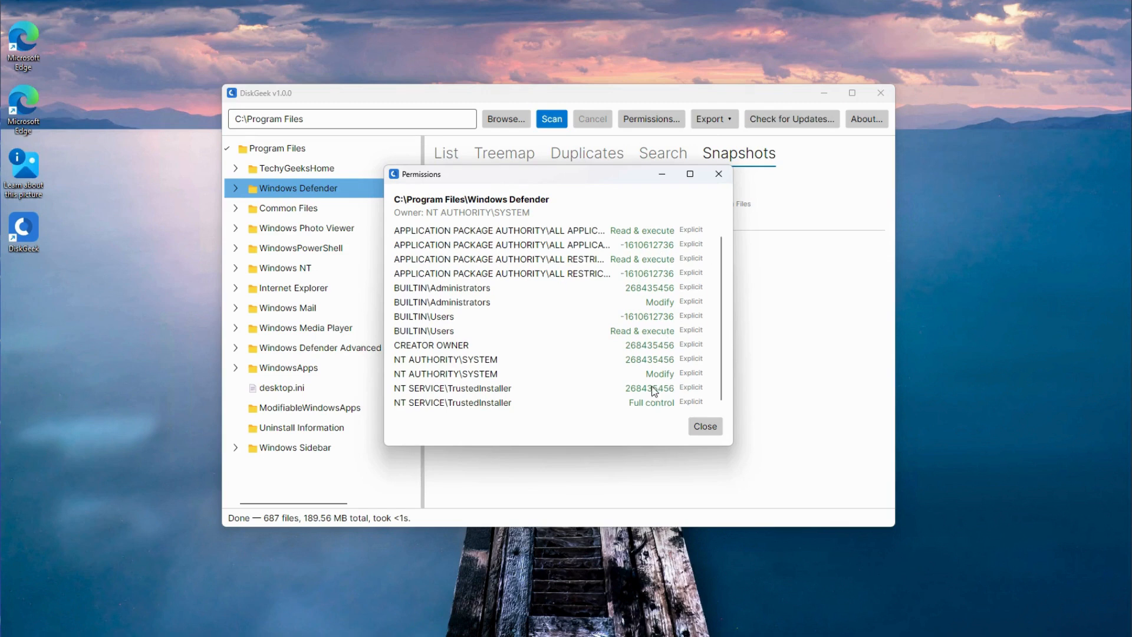
left_click(708, 434)
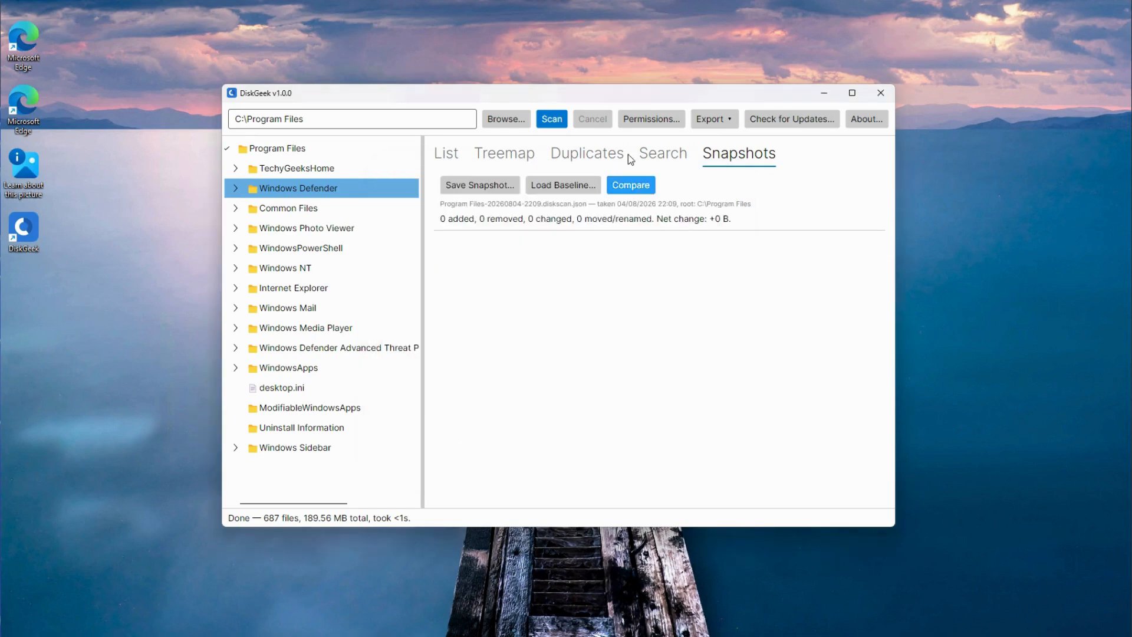
Step: Export the scan as a CSV file named report to the Downloads folder
left_click(729, 119)
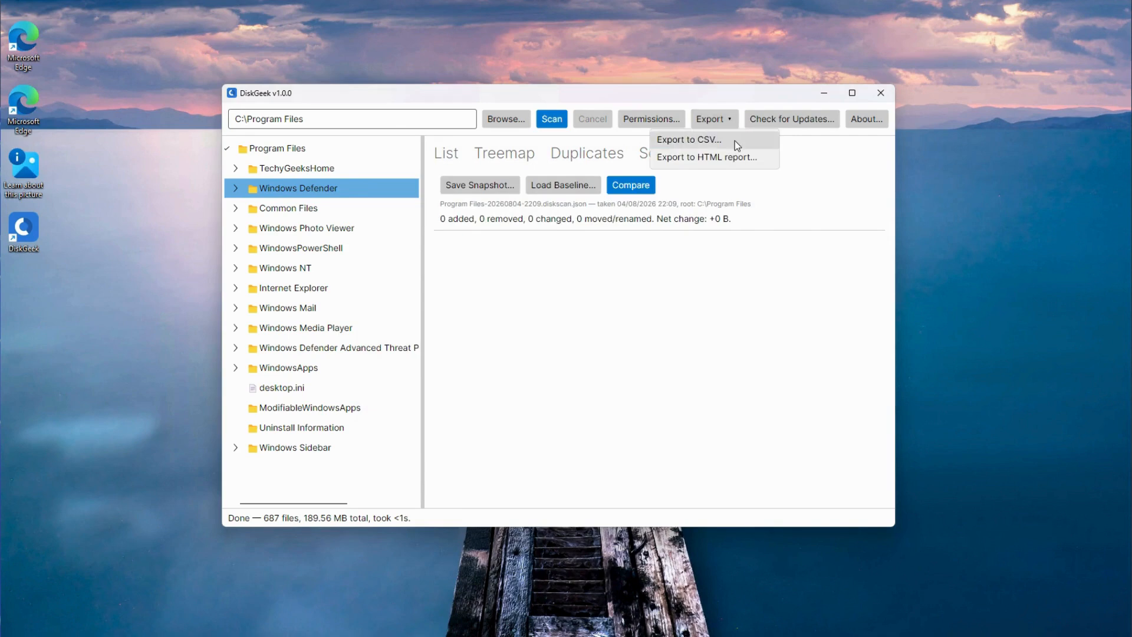
left_click(734, 141)
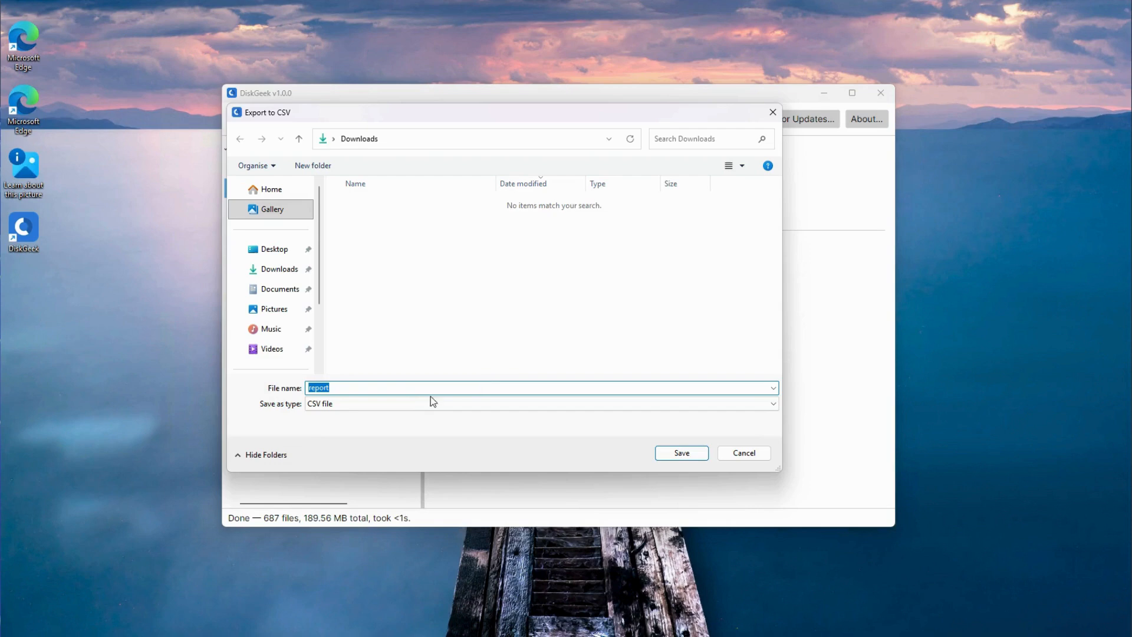
left_click(281, 269)
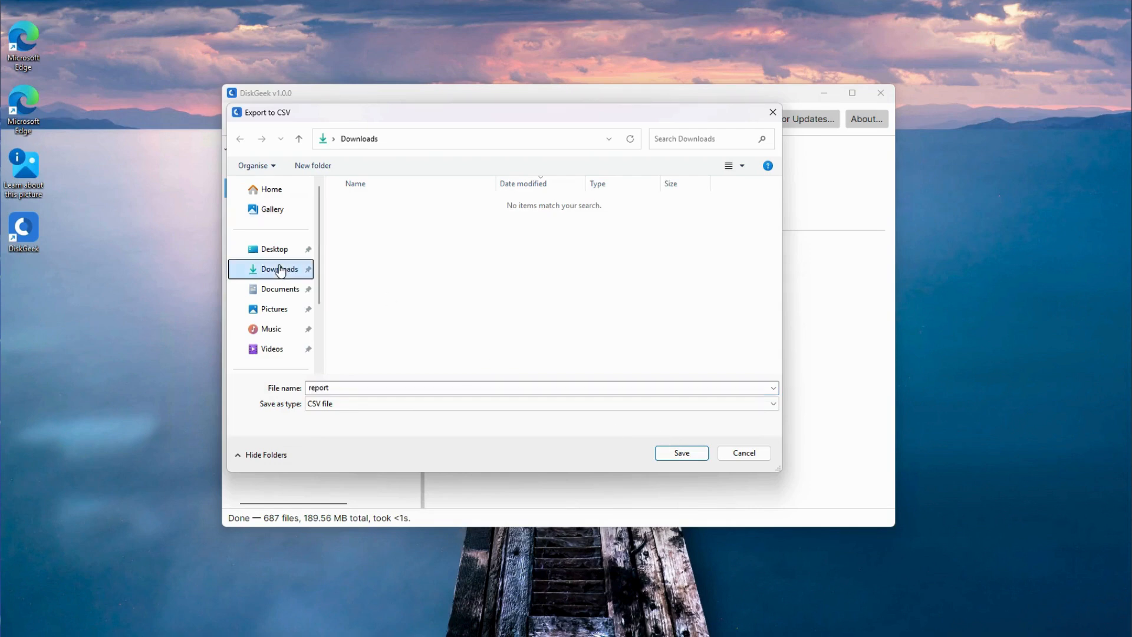
left_click(683, 454)
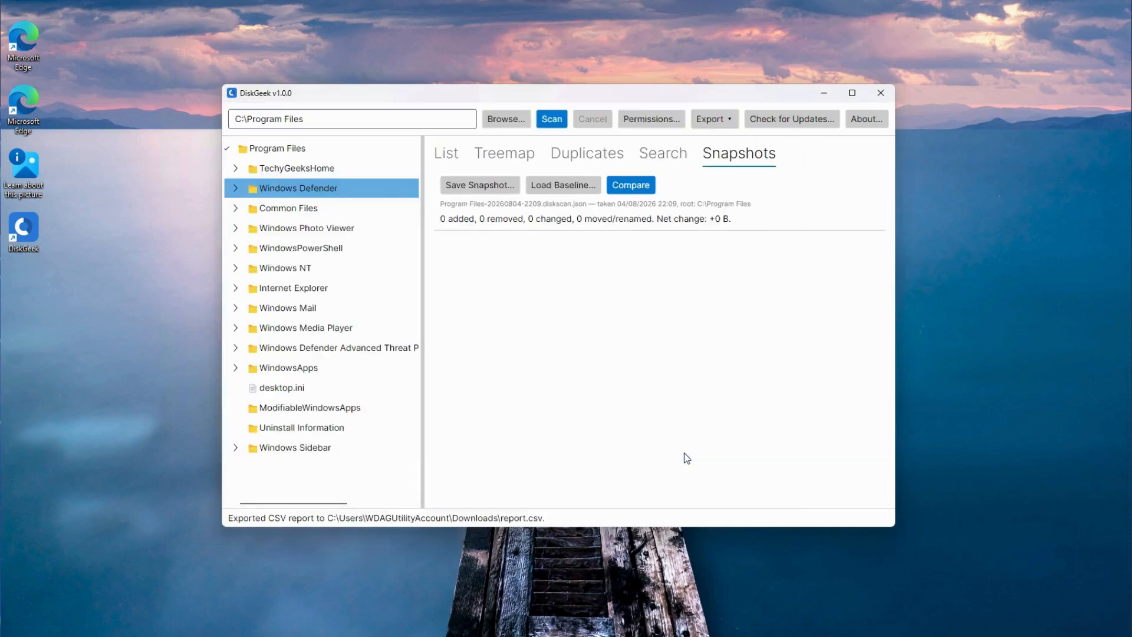
Step: Export the scan as an HTML report under the suggested file name, and return to the list view
left_click(726, 122)
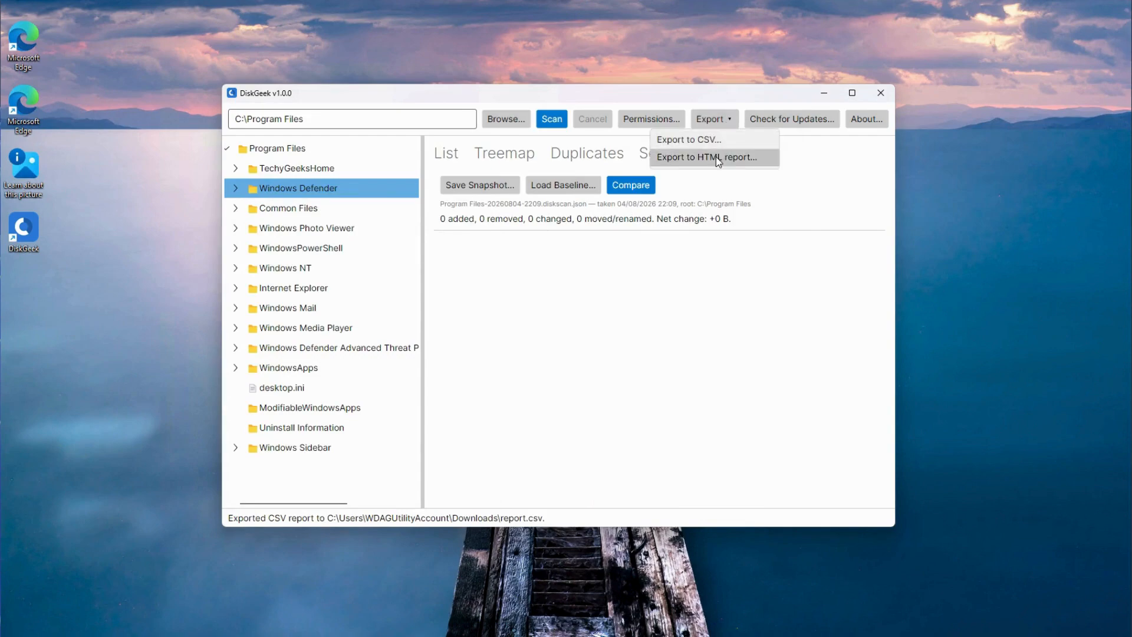
left_click(716, 157)
left_click(683, 454)
left_click(448, 155)
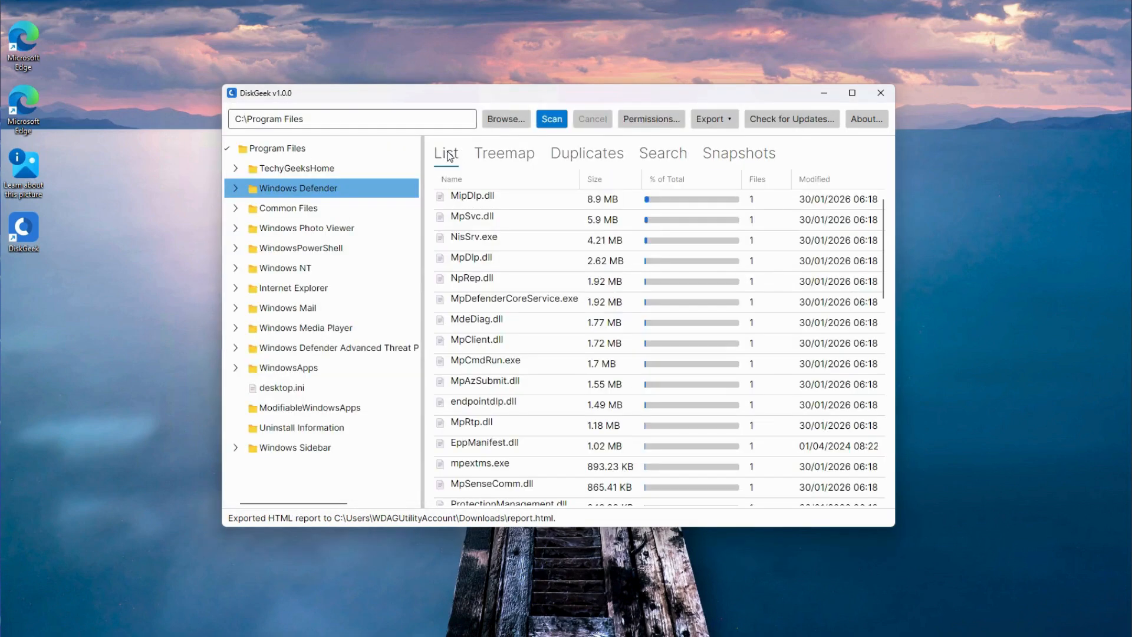
Step: Check for program updates and view the version information about DiskGeek, dismissing both messages
left_click(792, 120)
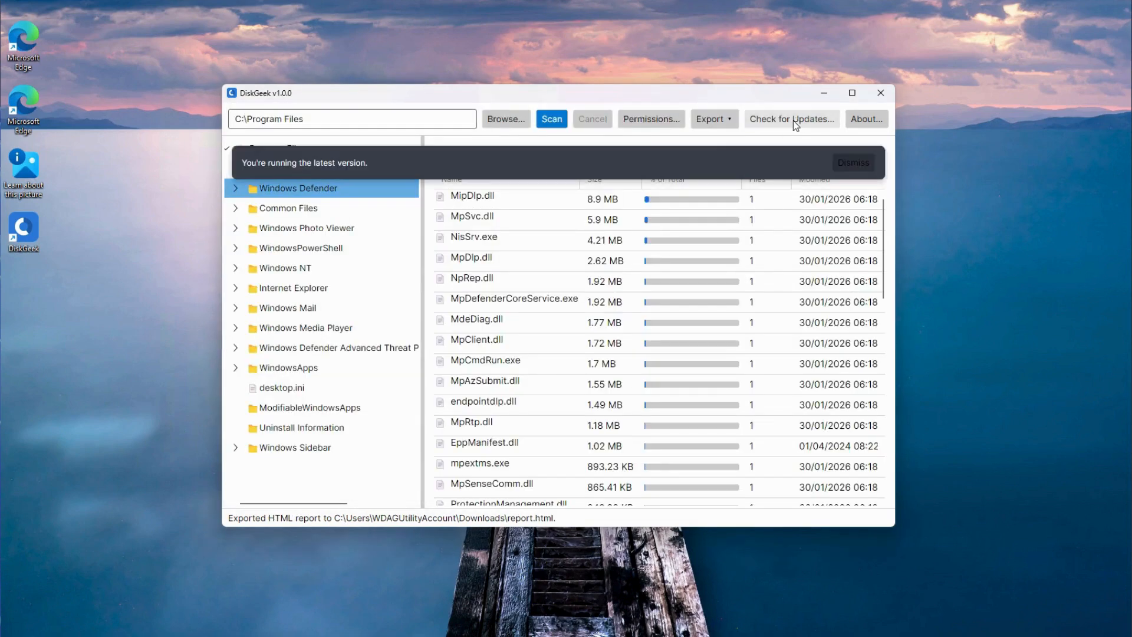
left_click(853, 163)
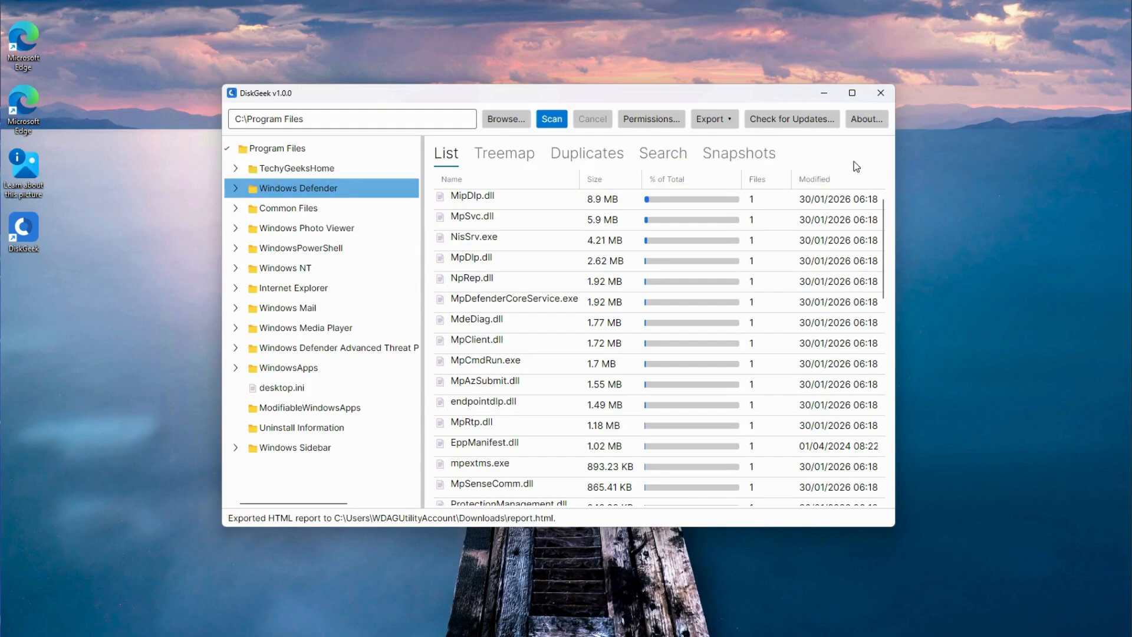
left_click(868, 119)
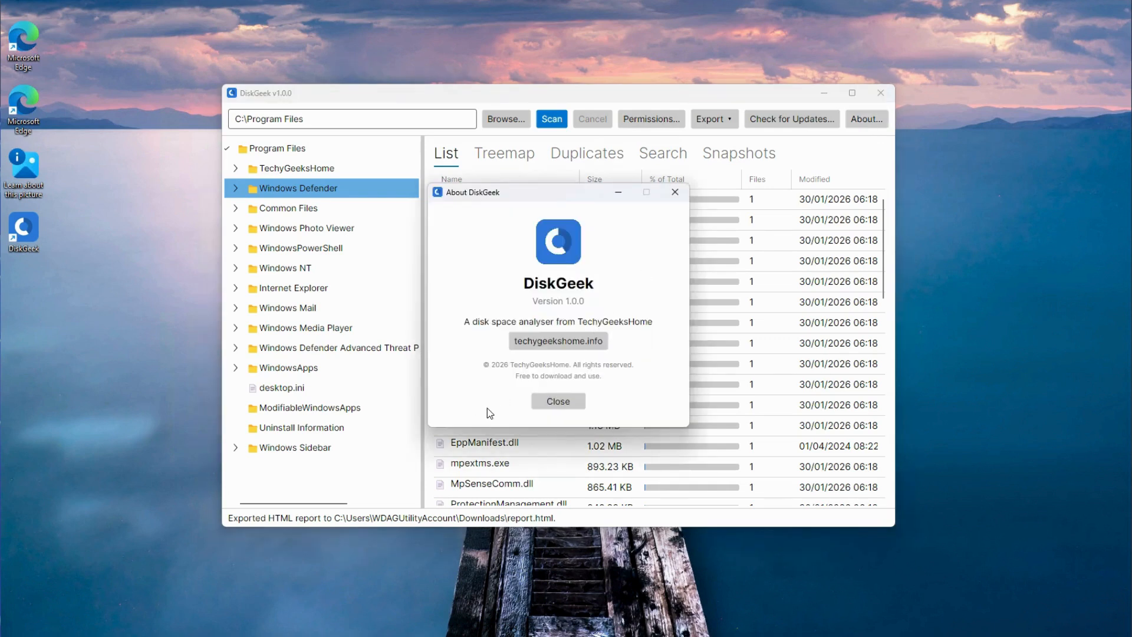
left_click(560, 405)
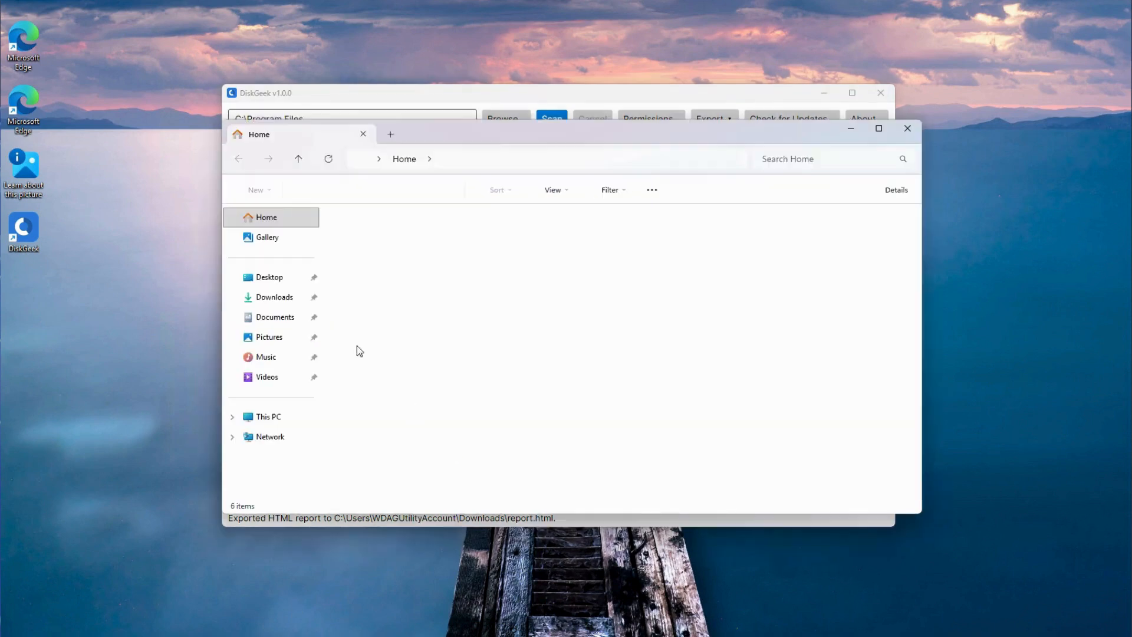
Step: Open the exported HTML report from the Downloads folder in File Explorer, look through its entries, and close the report and the folder window
left_click(275, 298)
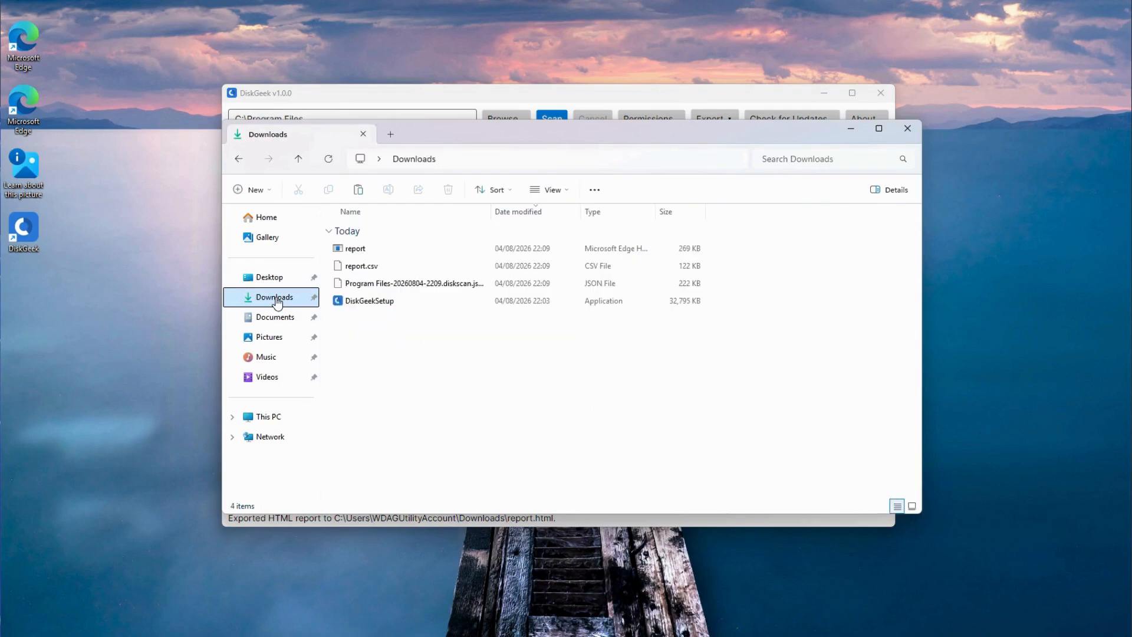
double_click(362, 250)
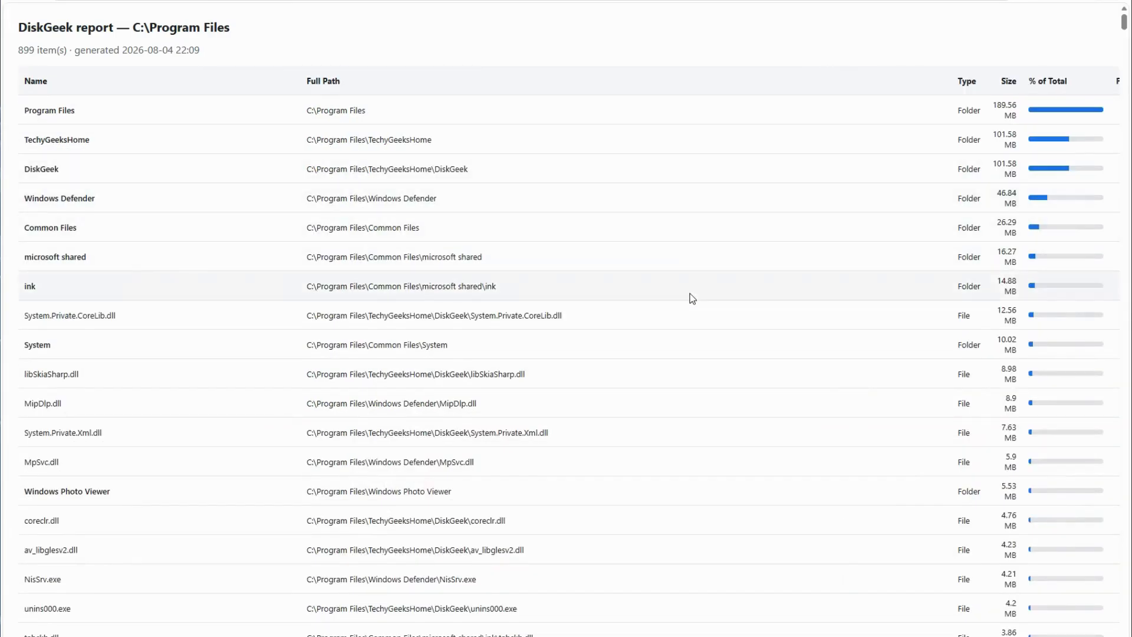
scroll(603, 232, "down", 1)
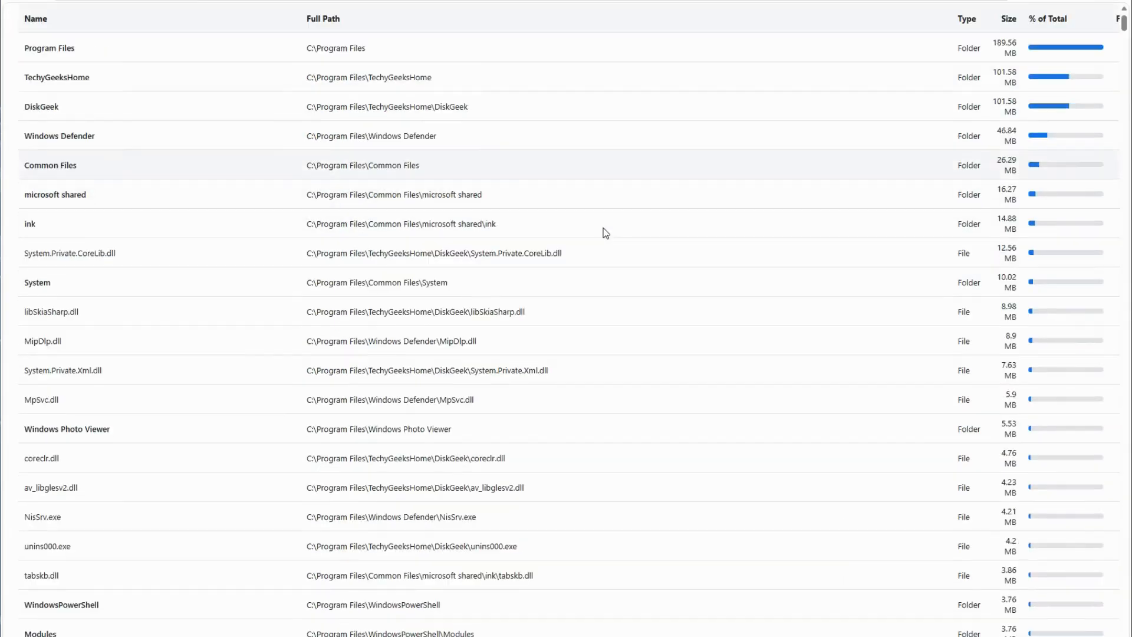
scroll(605, 232, "down", 4)
scroll(604, 229, "down", 3)
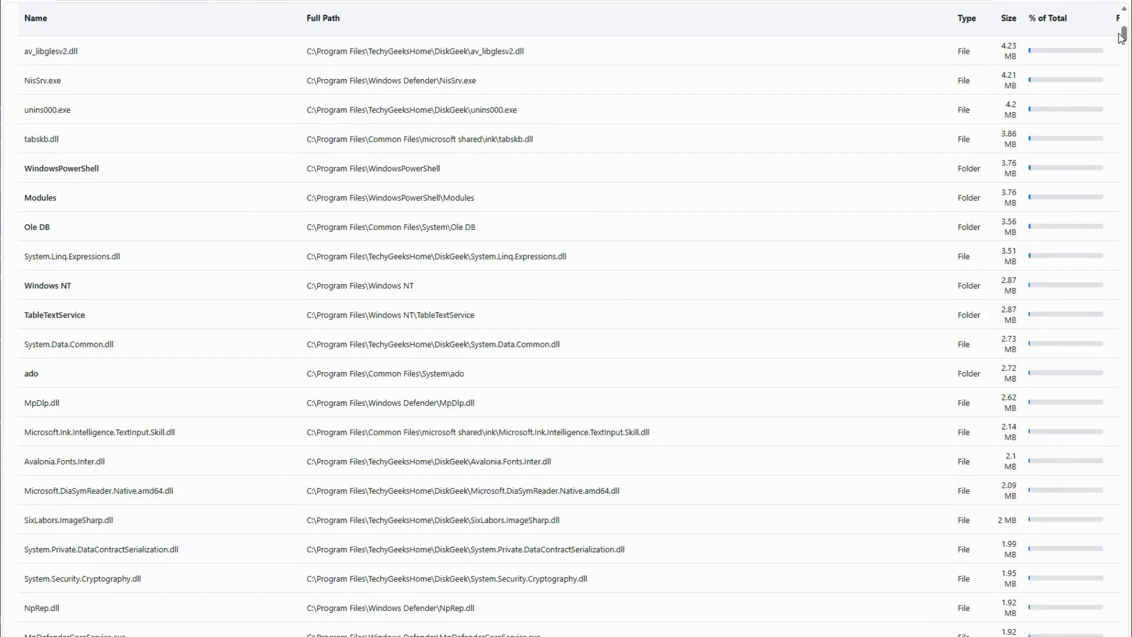
mouse_move(1124, 33)
left_mouse_down()
mouse_move(1121, 72)
mouse_move(1124, 19)
left_mouse_up()
key("alt+F4")
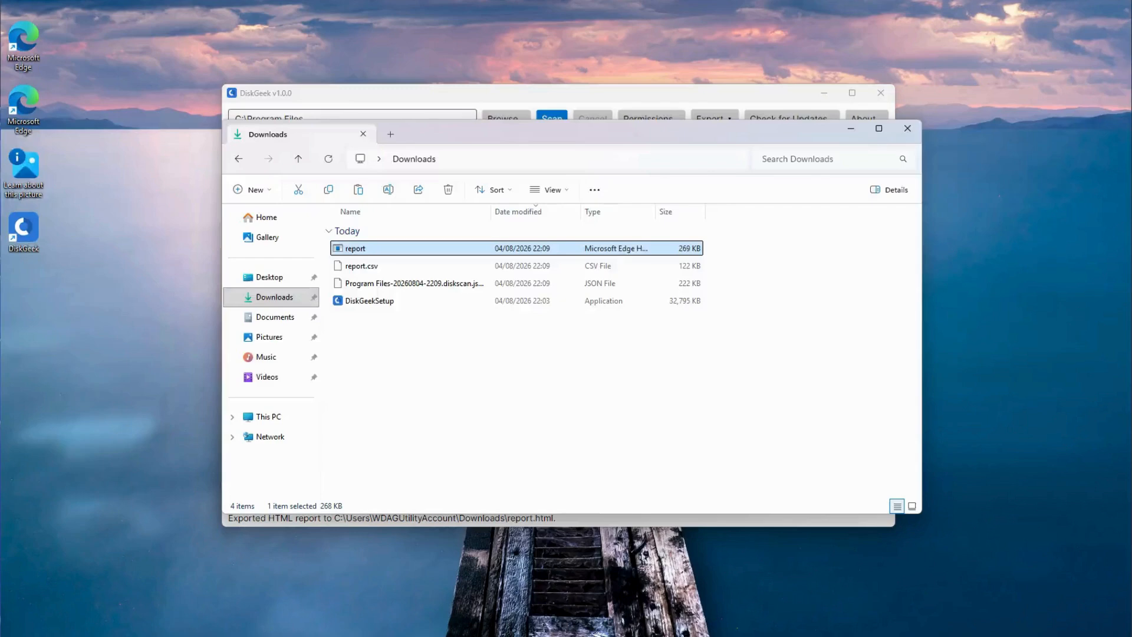
left_click(912, 128)
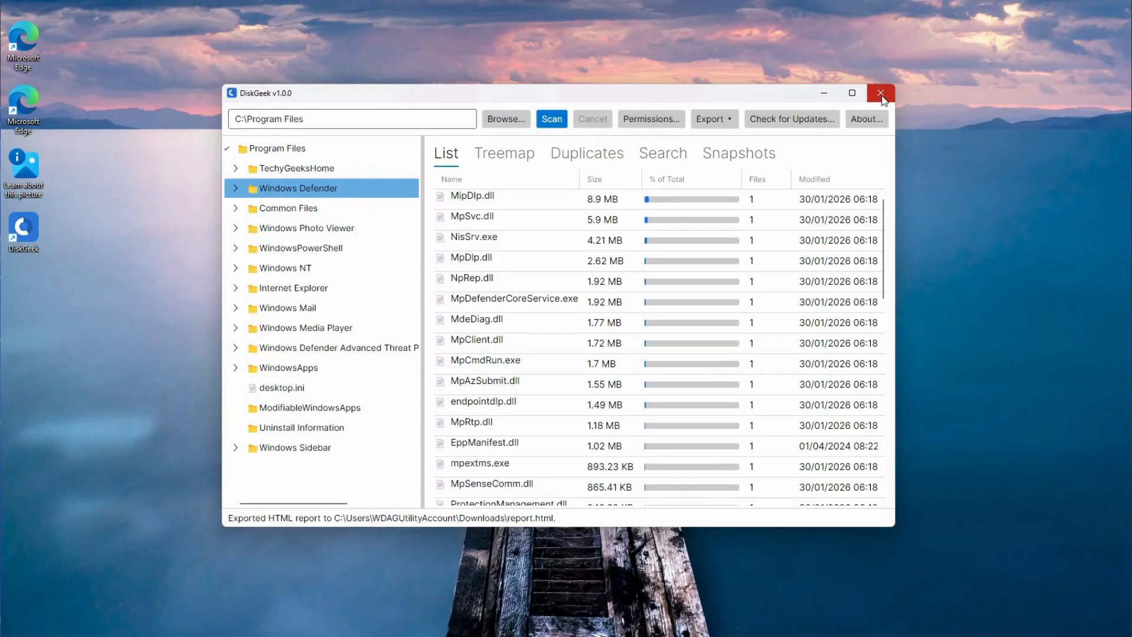